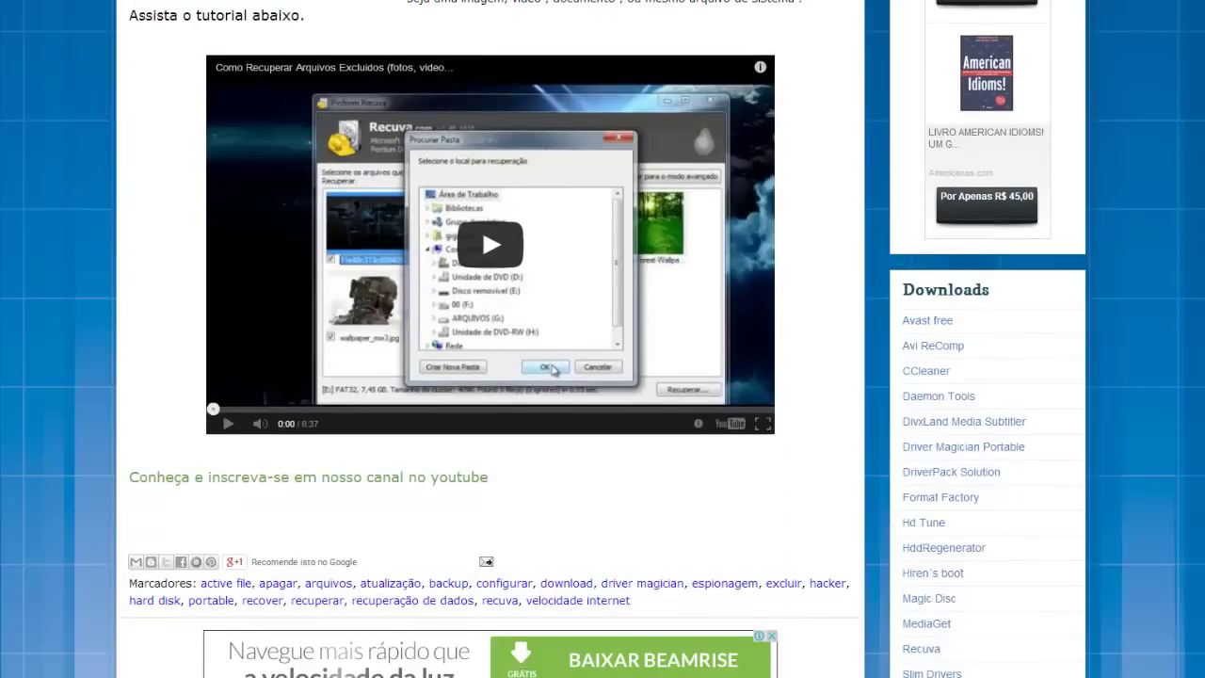
- Download DAEMON Tools Lite v4.49.1 through the blog's Daemon Tools link, skipping the ad page that precedes the Disk-Tools.com page
{"action": "scroll", "coordinate": [1064, 311], "scroll_direction": "down", "scroll_amount": 3}
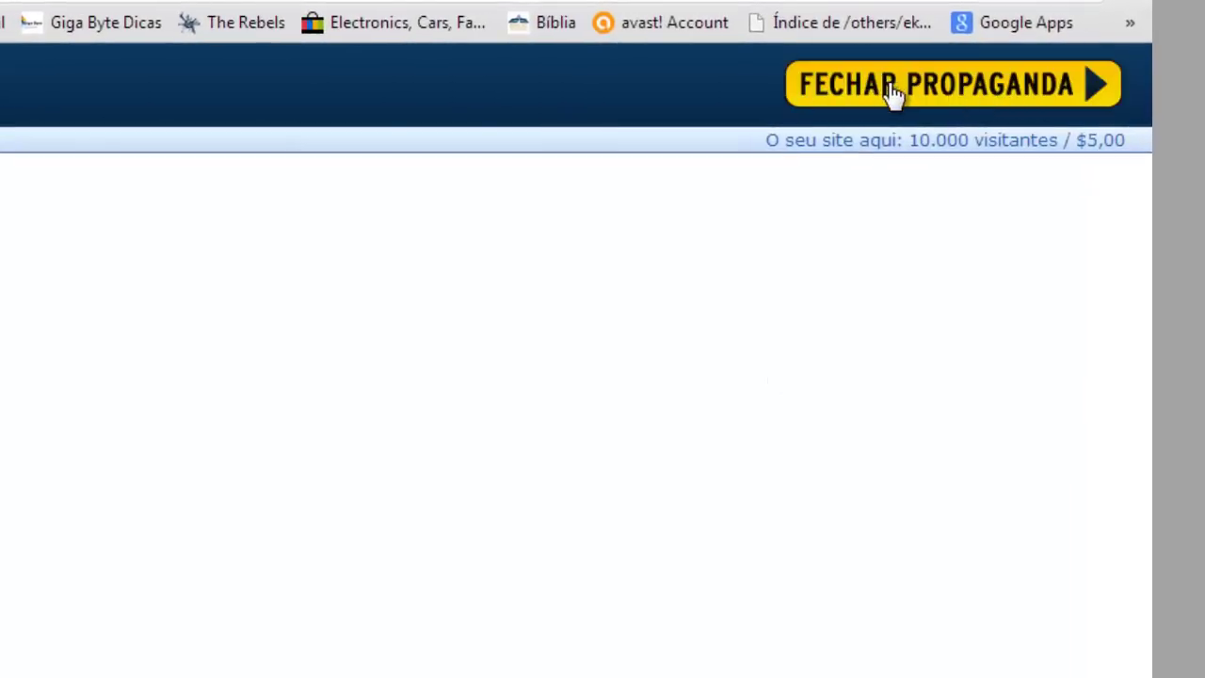
{"action": "left_click", "coordinate": [899, 94]}
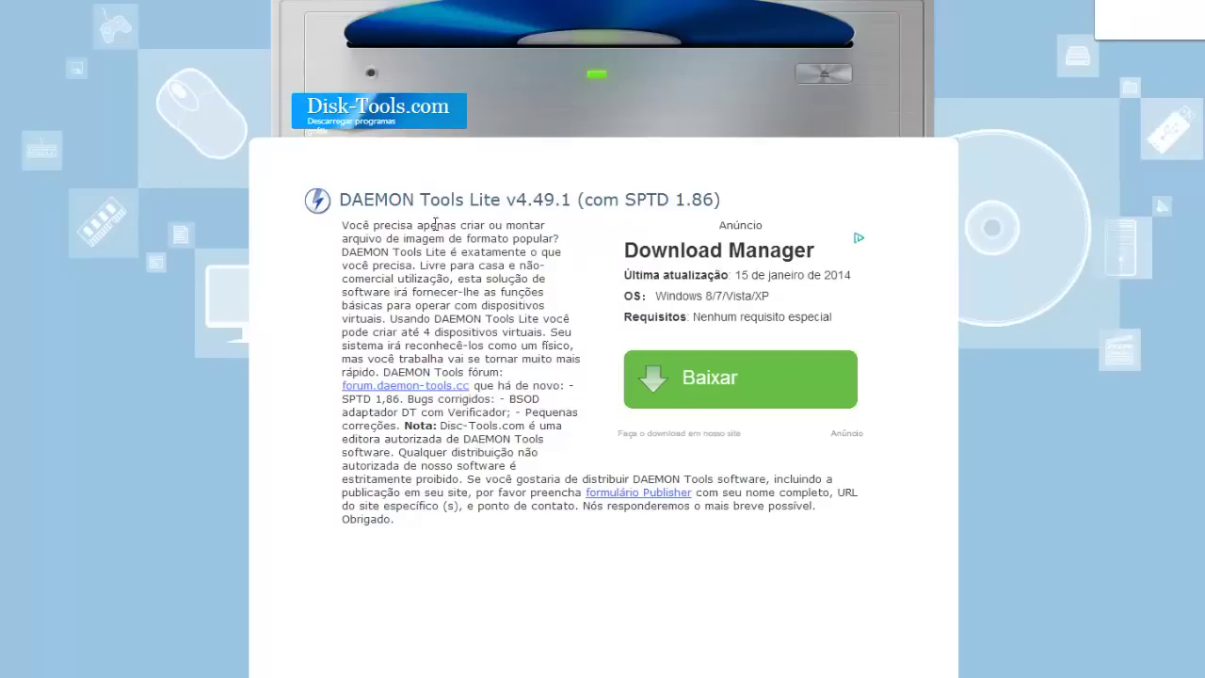
{"action": "scroll", "coordinate": [471, 282], "scroll_direction": "down", "scroll_amount": 5}
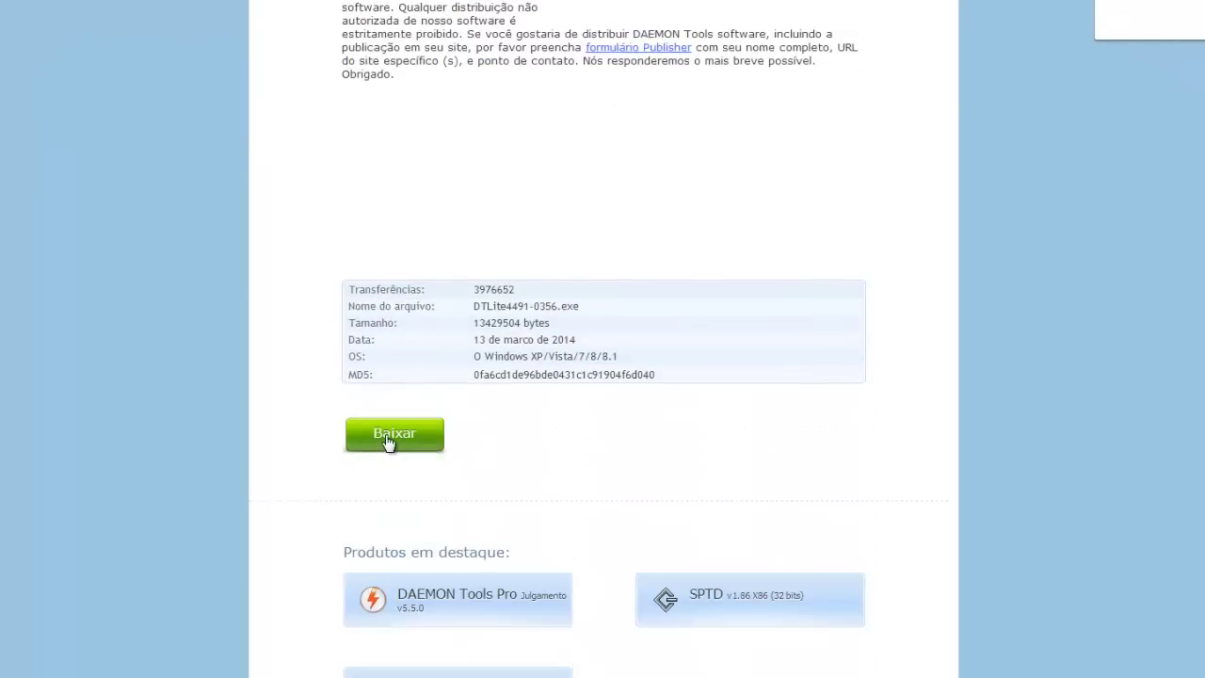
{"action": "left_click", "coordinate": [385, 434]}
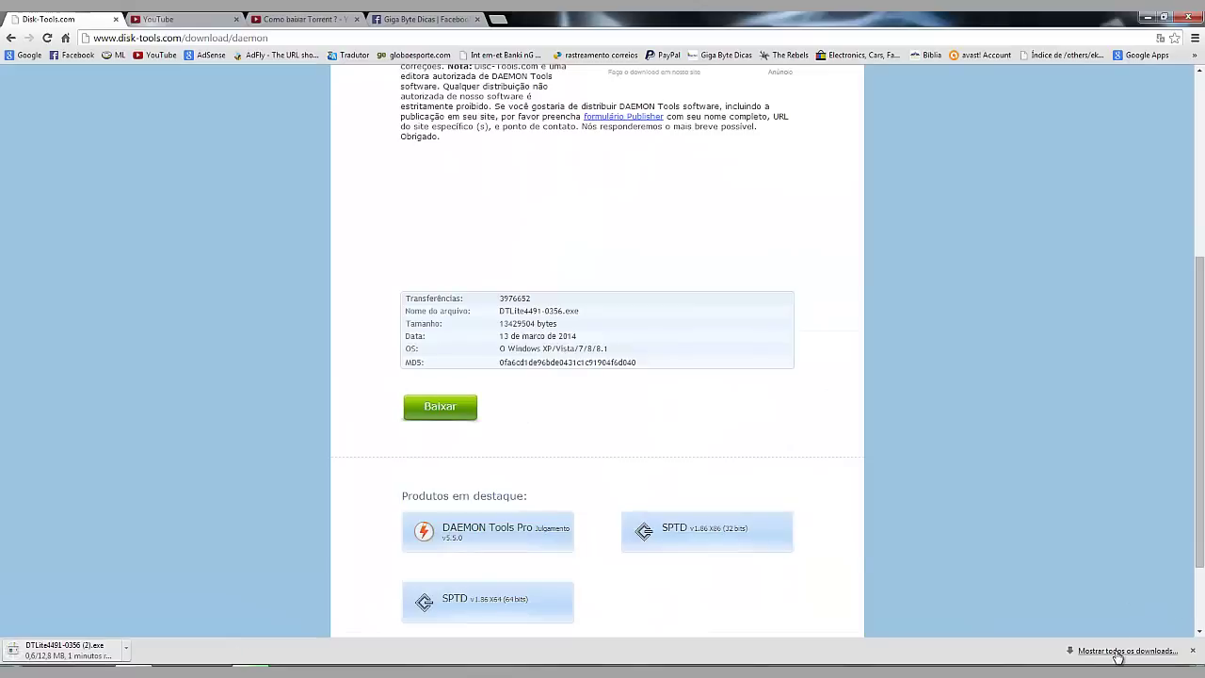
- Cancel the running DTLite4491-0356 (2).exe download and launch the existing DTLite4491-0356 (1) installer from the downloads folder, minimizing the browser
{"action": "left_click", "coordinate": [1117, 654]}
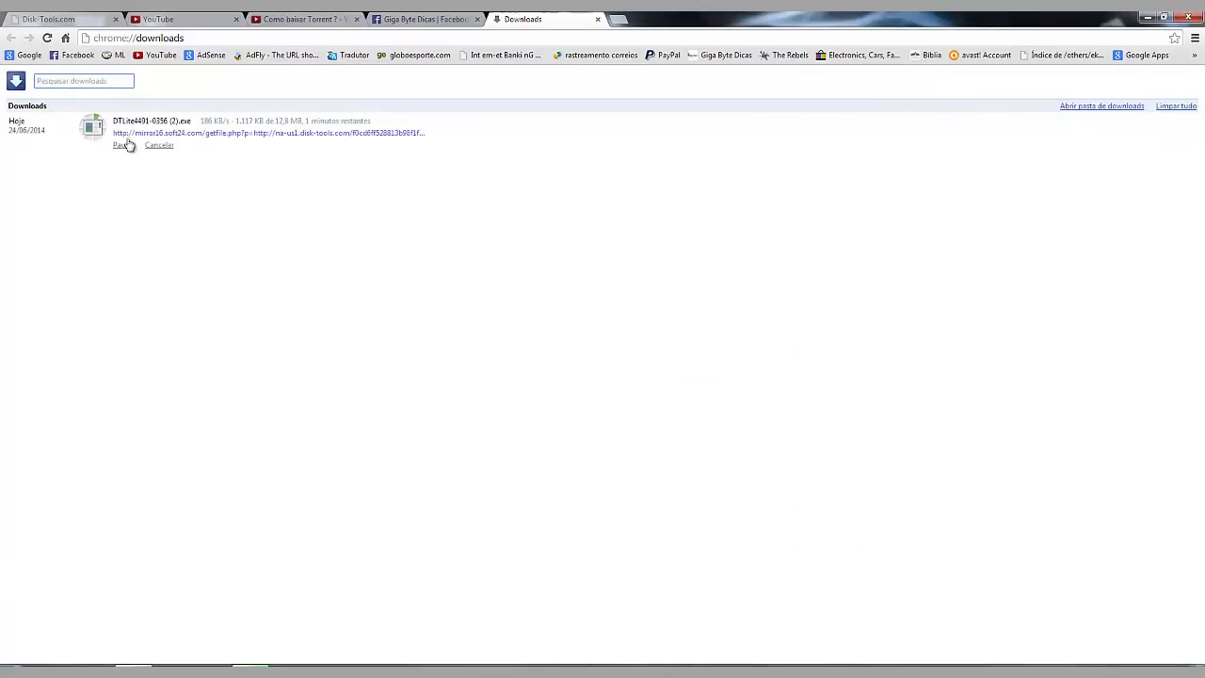
{"action": "left_click", "coordinate": [161, 145]}
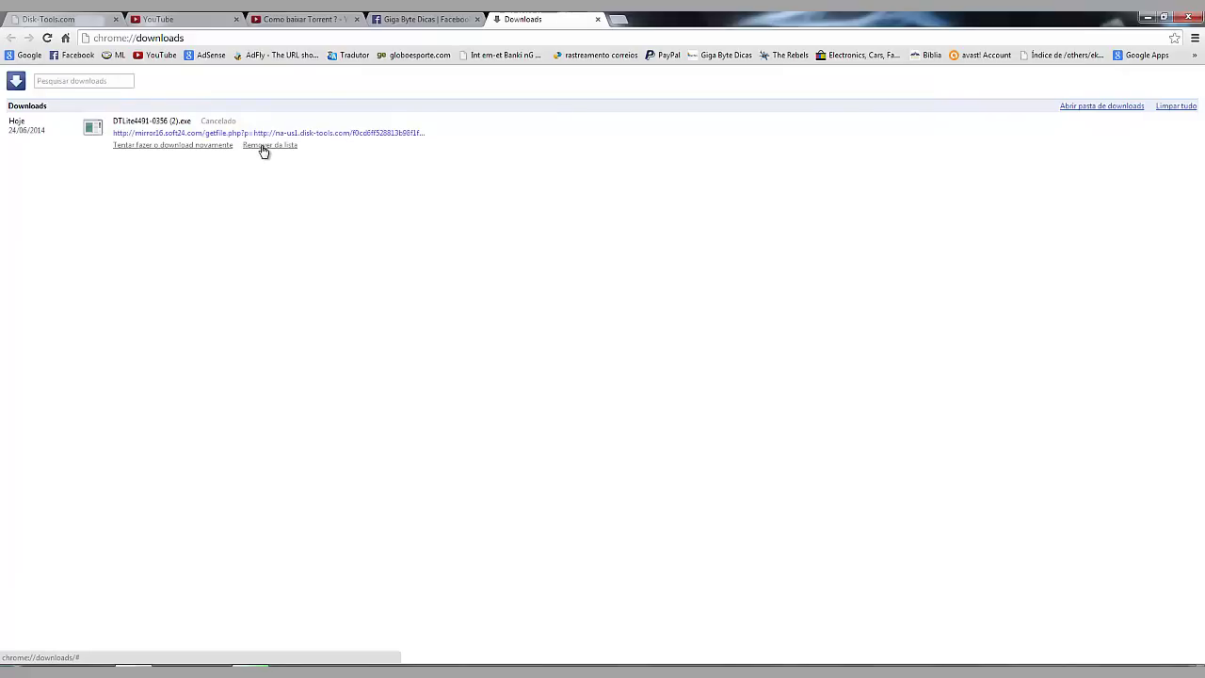
{"action": "left_click", "coordinate": [1090, 106]}
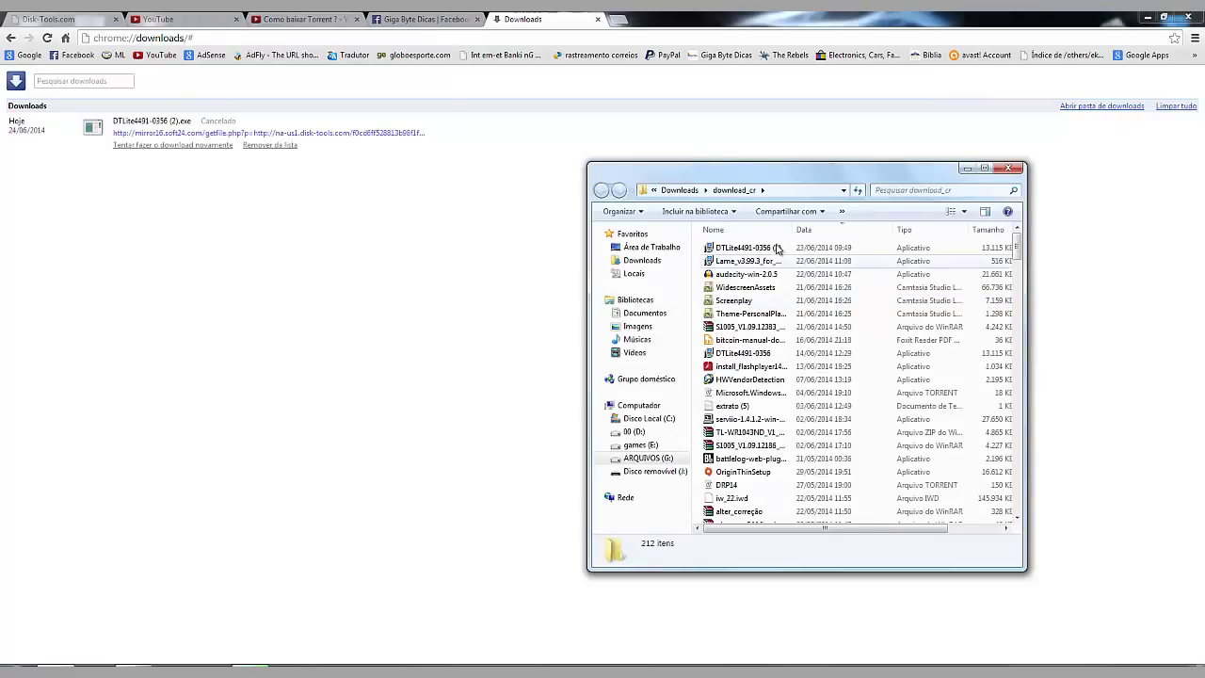
{"action": "left_click", "coordinate": [765, 247]}
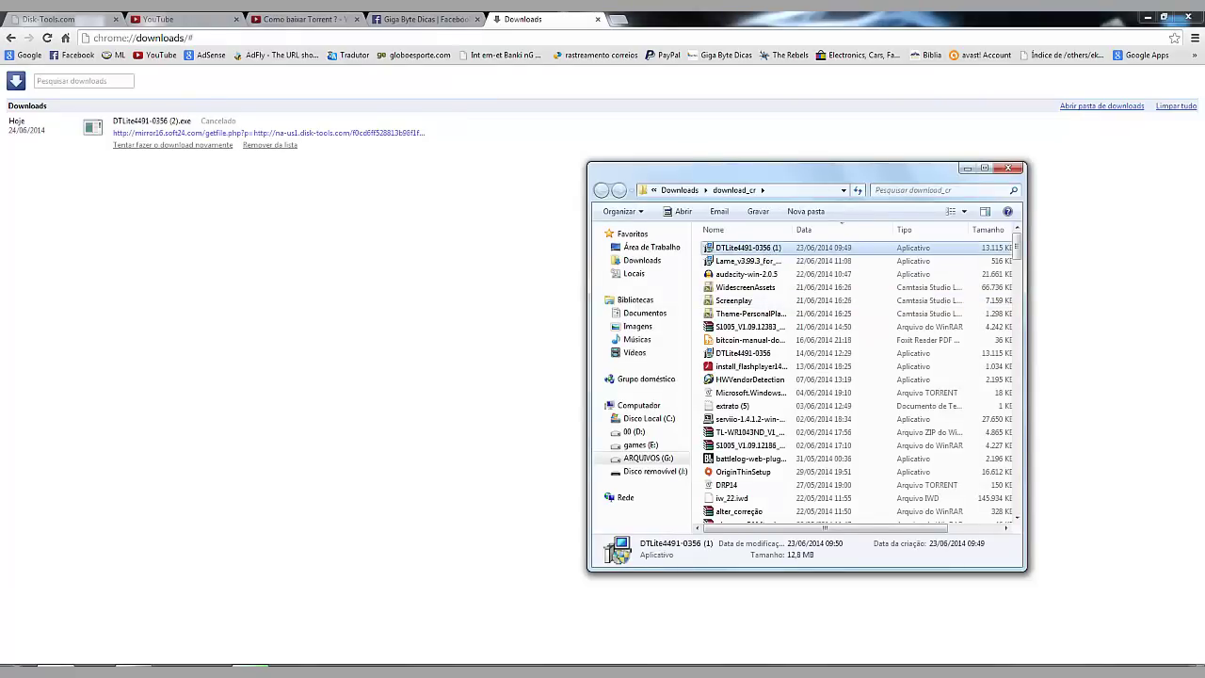
{"action": "left_click", "coordinate": [1146, 18]}
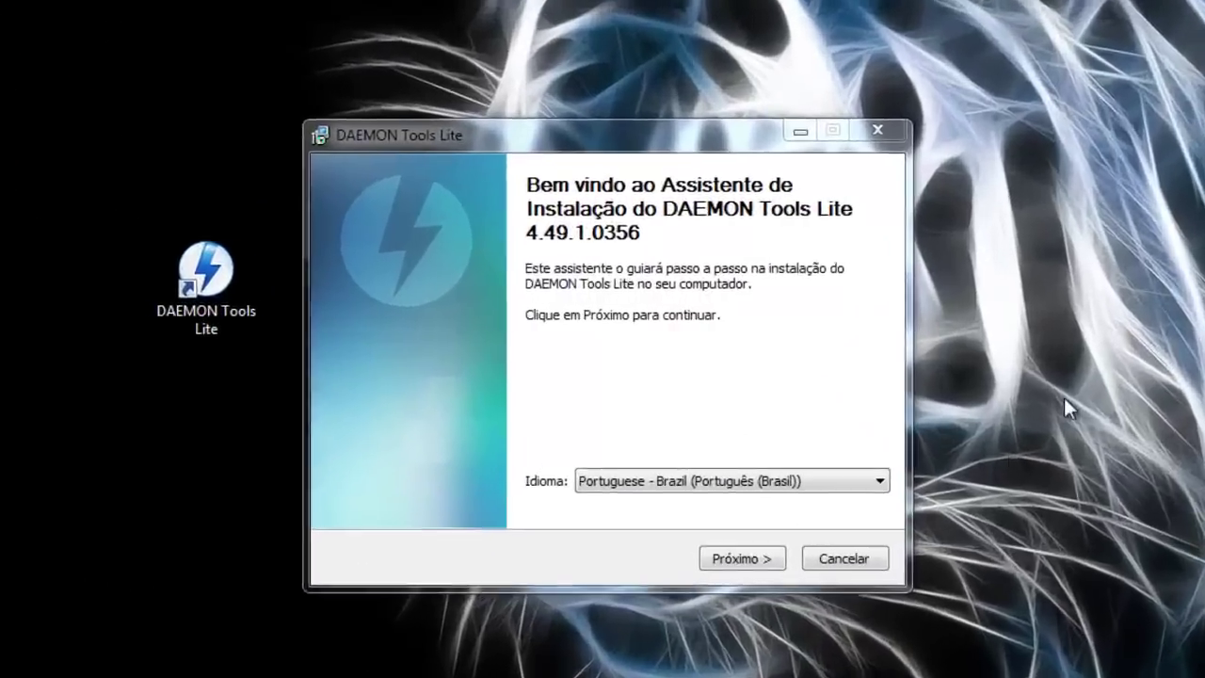
- Keep Brazilian Portuguese as the setup language, choose to reinstall DAEMON Tools Lite, and accept the licence agreement
{"action": "left_click", "coordinate": [758, 561]}
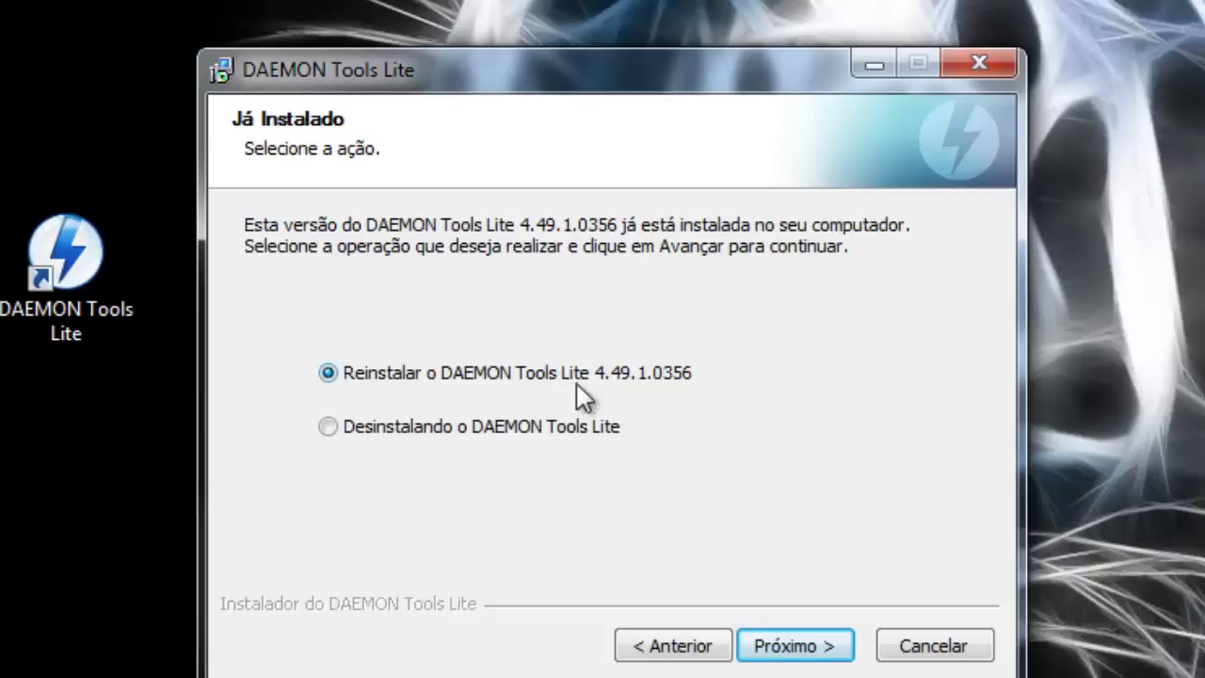
{"action": "left_click", "coordinate": [820, 652]}
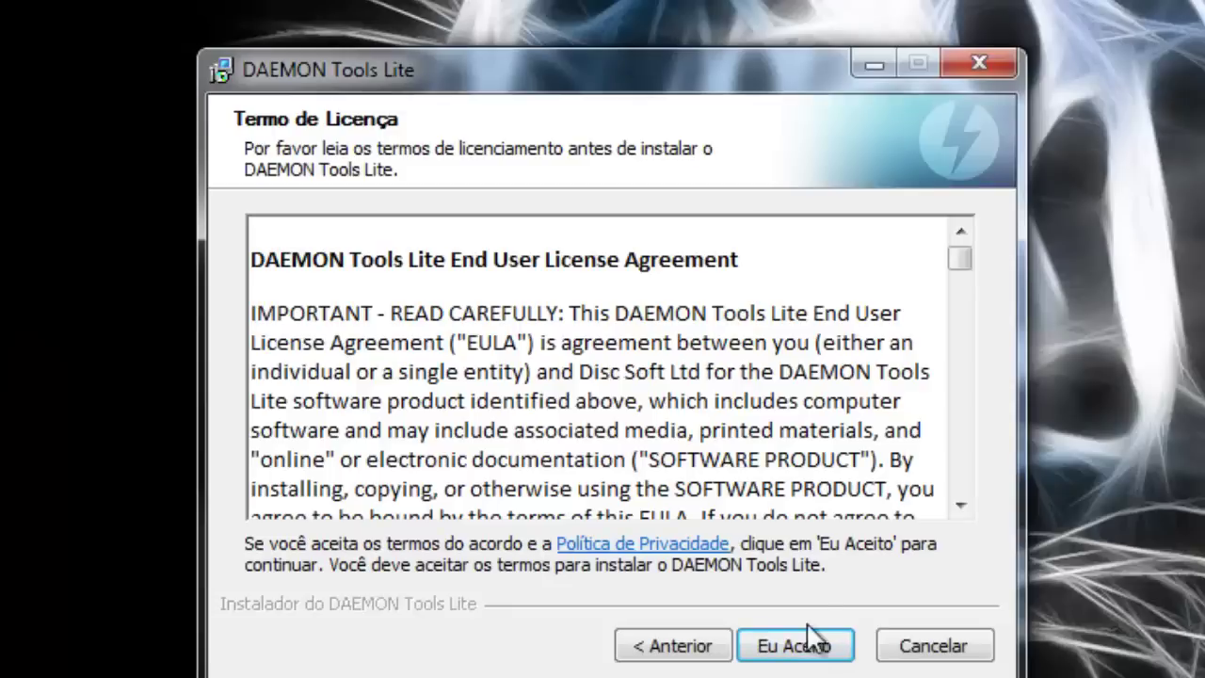
{"action": "left_click", "coordinate": [807, 645]}
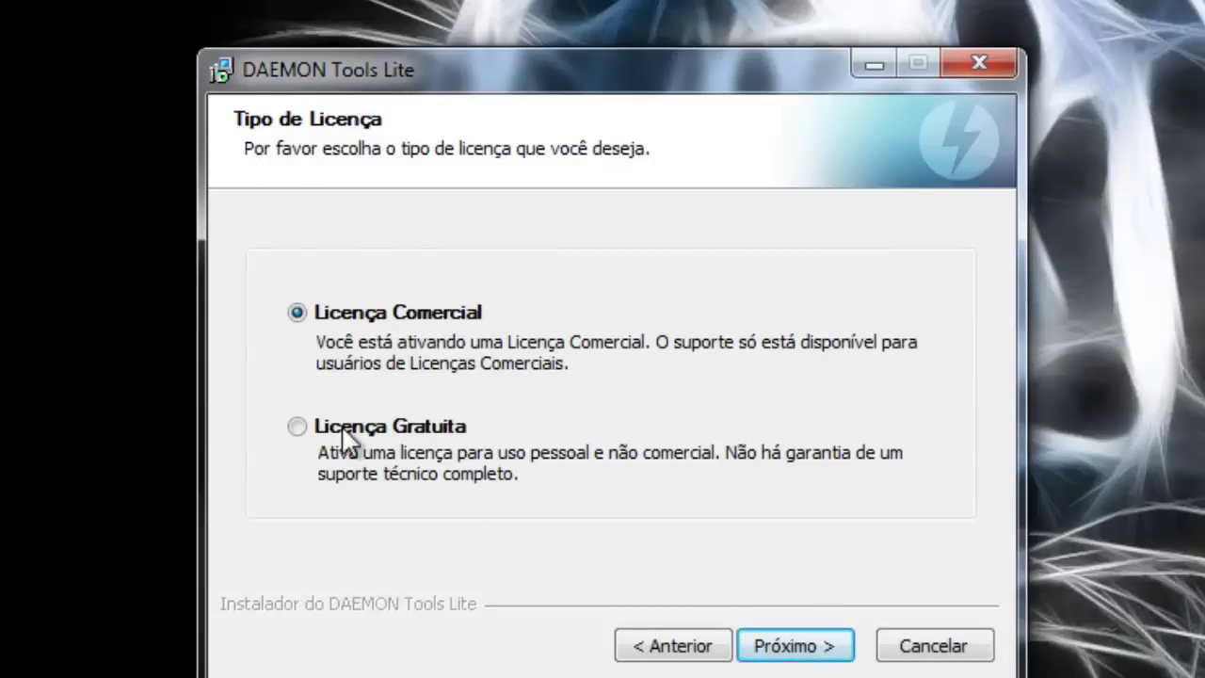
- Select the free licence, keep the default components, and install into C:\Program Files\DAEMON Tools Lite\
{"action": "left_click", "coordinate": [293, 432]}
{"action": "left_click", "coordinate": [779, 638]}
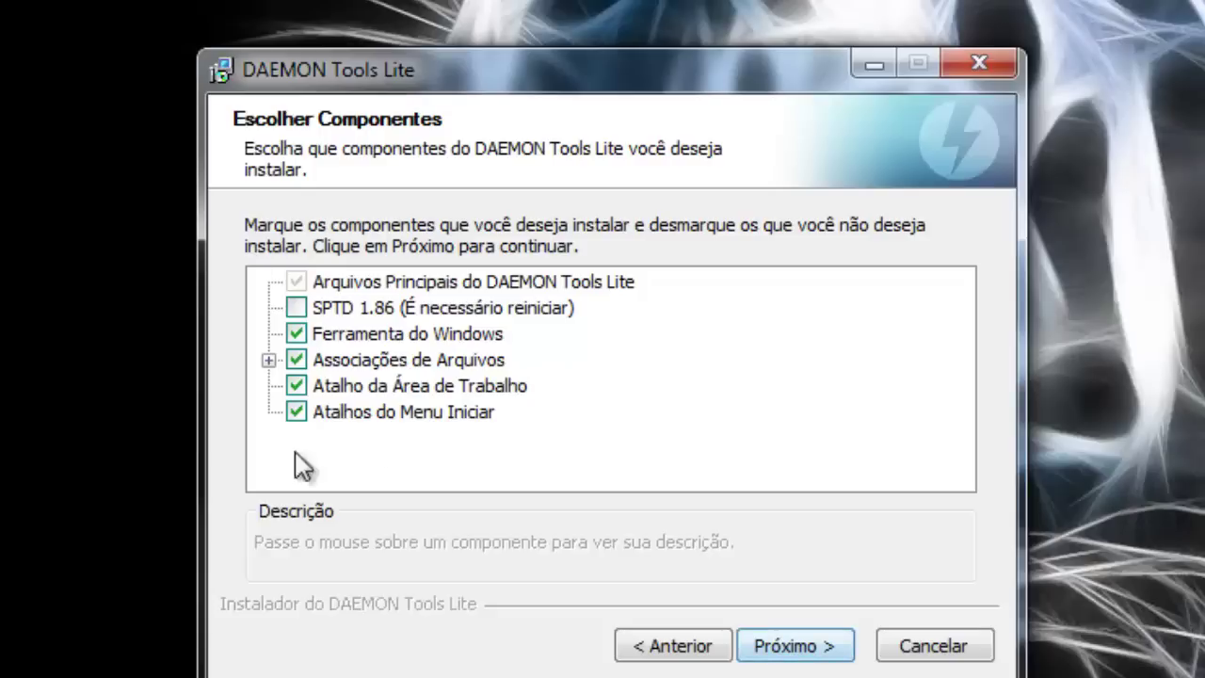
{"action": "left_click", "coordinate": [840, 646]}
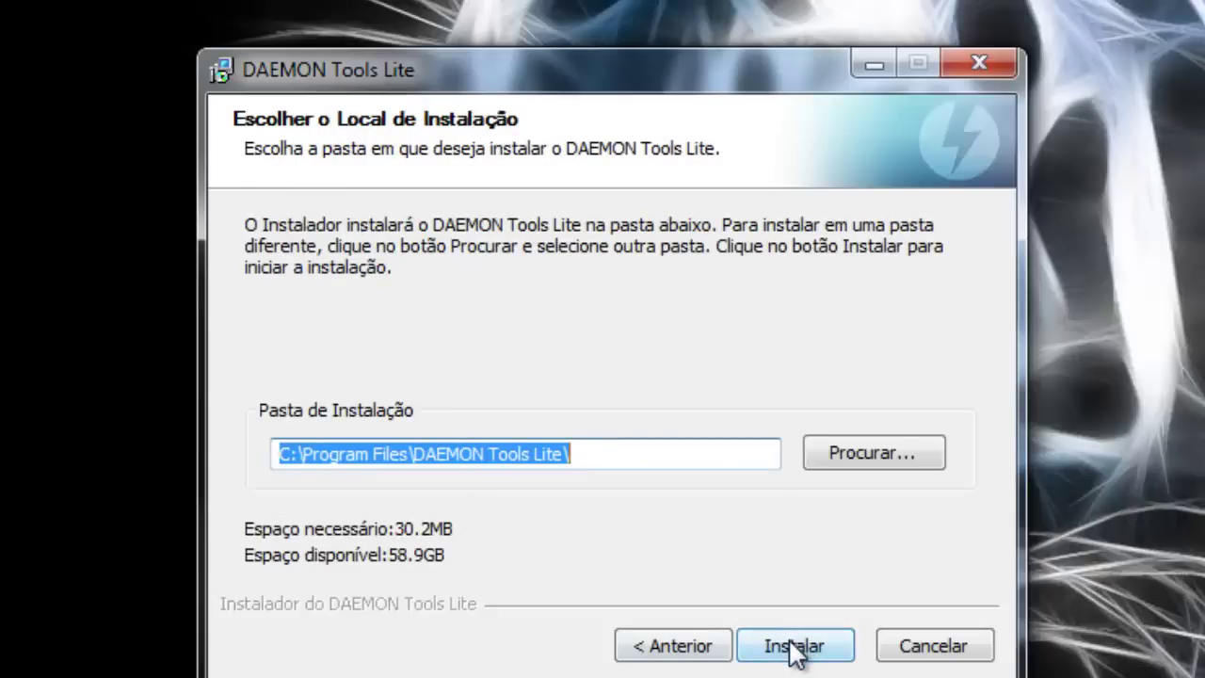
{"action": "left_click", "coordinate": [793, 647]}
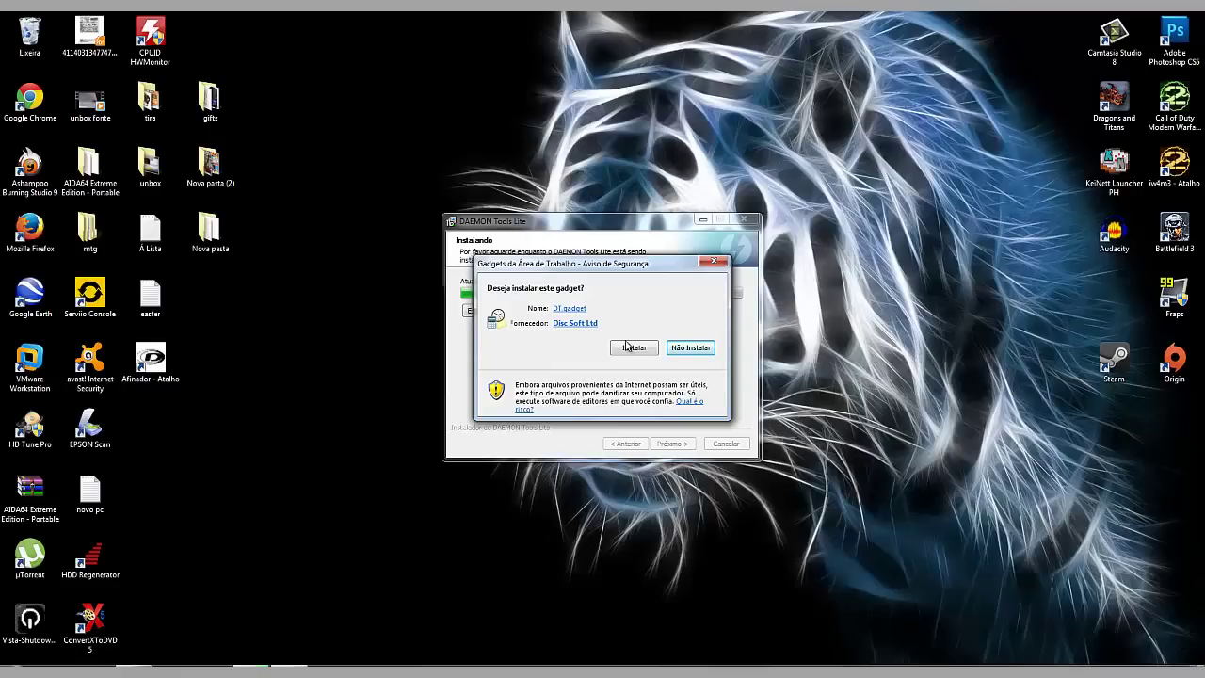
- Decline installing the DT gadget and finish the setup wizard with the option to run DAEMON Tools Lite enabled
{"action": "left_click", "coordinate": [689, 348]}
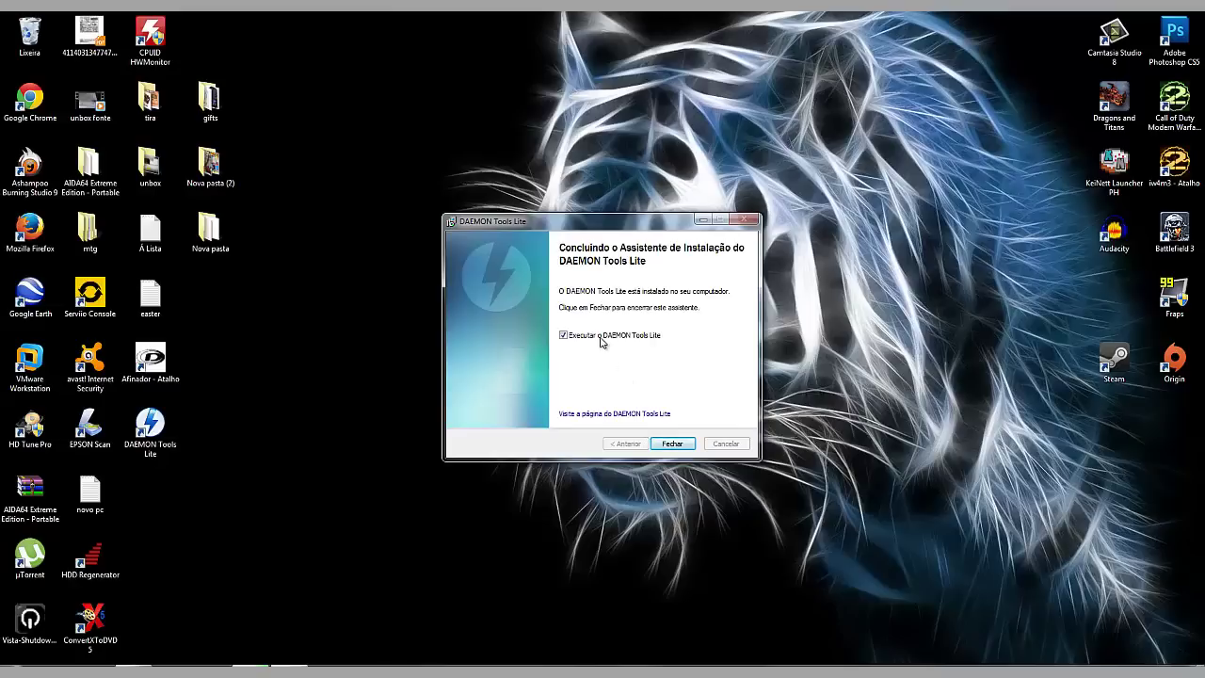
{"action": "left_click", "coordinate": [674, 445]}
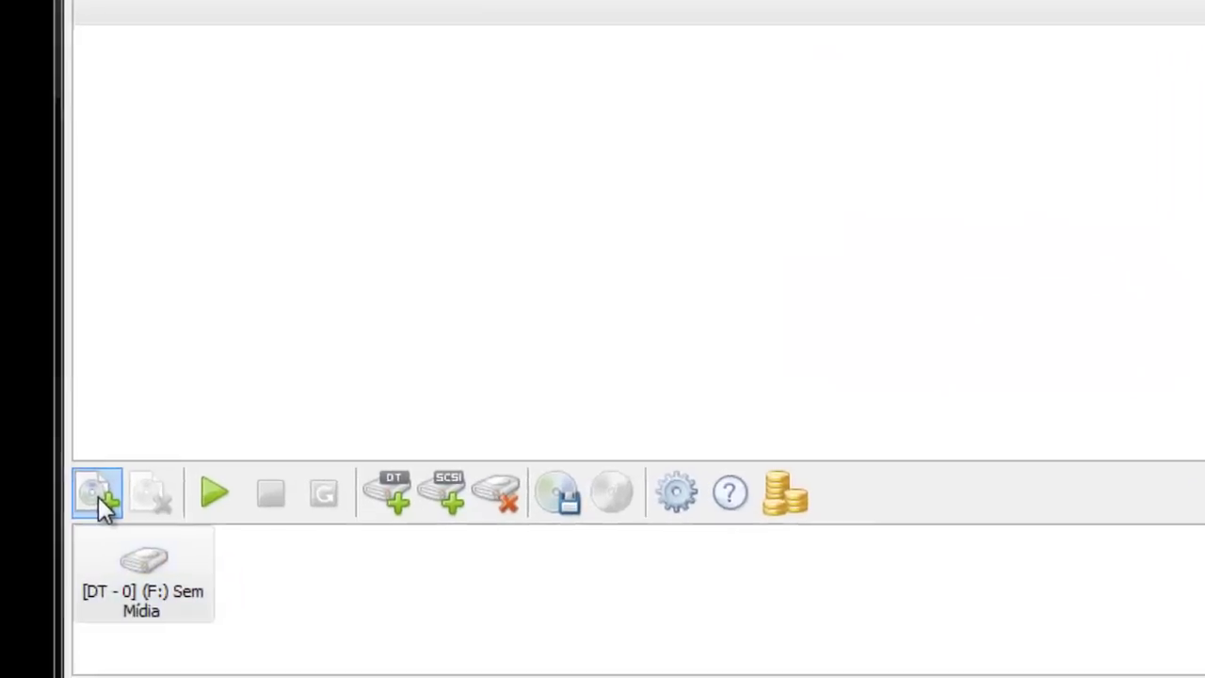
- Add the DRP_14.5 ISO file from G:\Downloads\download_torr to the image catalog
{"action": "left_click", "coordinate": [165, 518]}
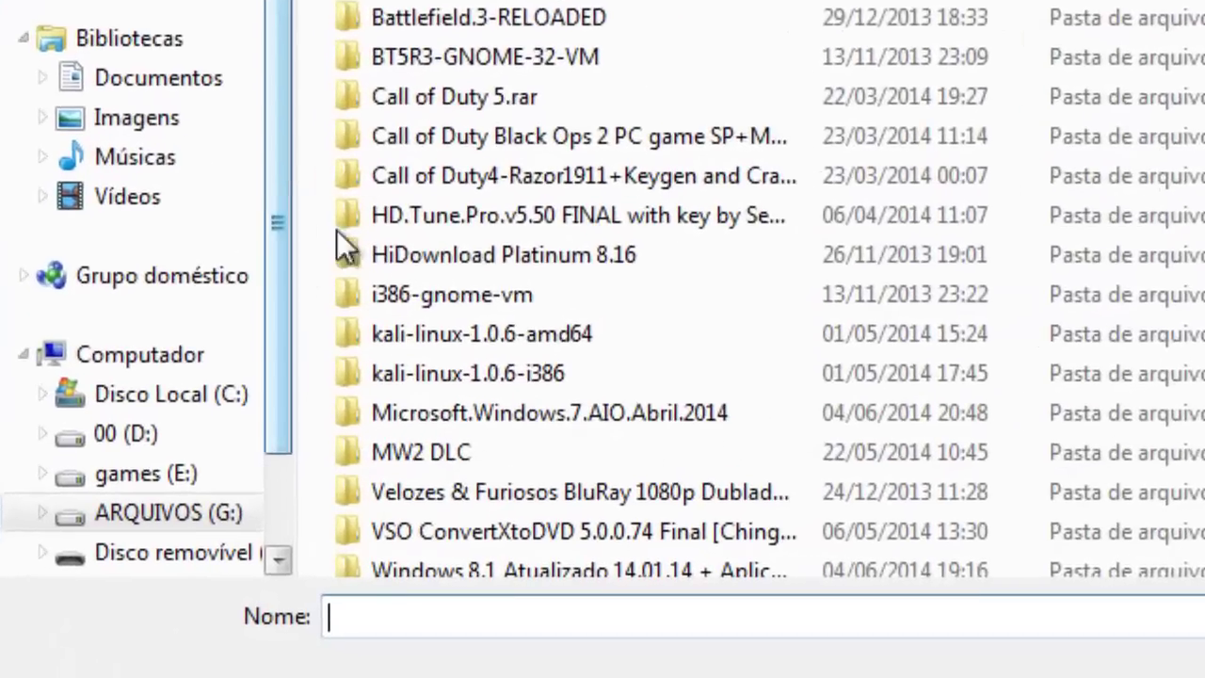
{"action": "scroll", "coordinate": [336, 229], "scroll_direction": "down", "scroll_amount": 3}
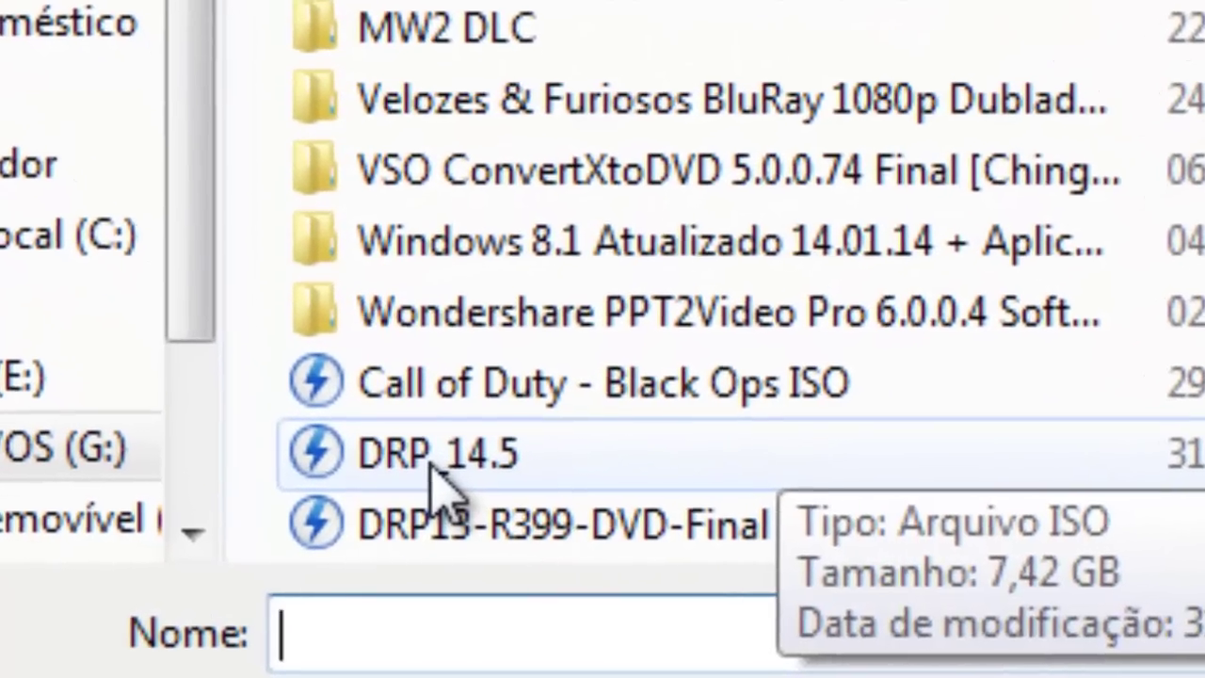
{"action": "left_click", "coordinate": [433, 461]}
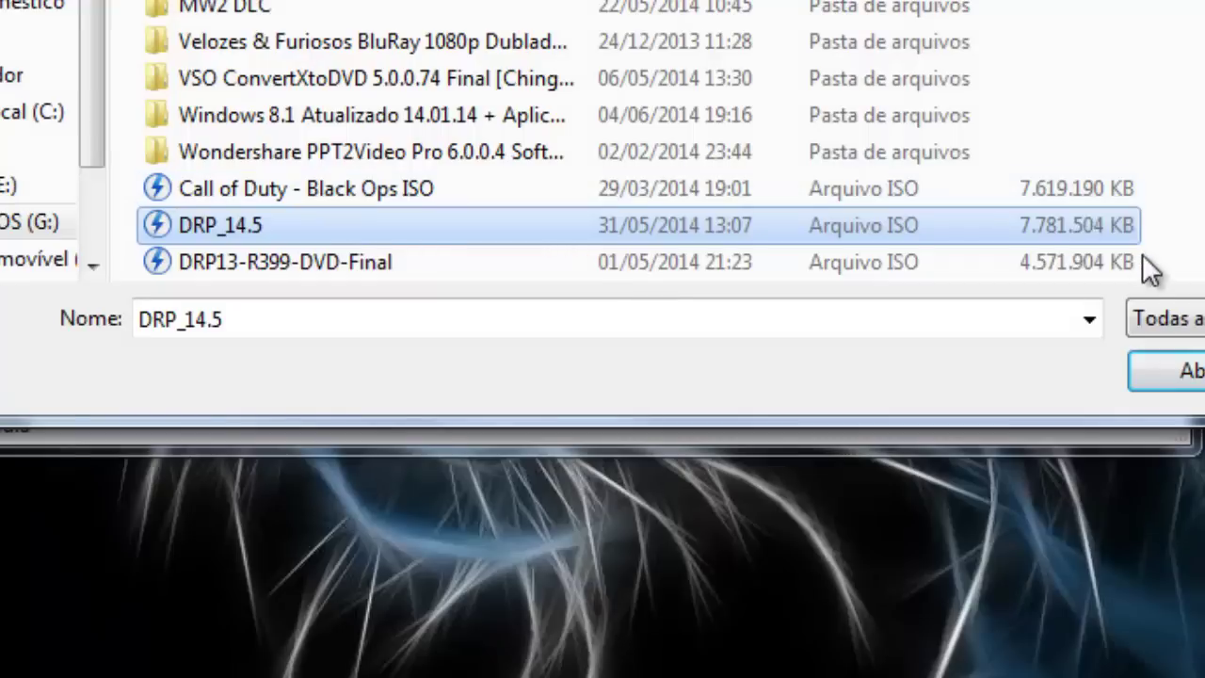
{"action": "left_click", "coordinate": [378, 262]}
{"action": "left_click", "coordinate": [857, 229]}
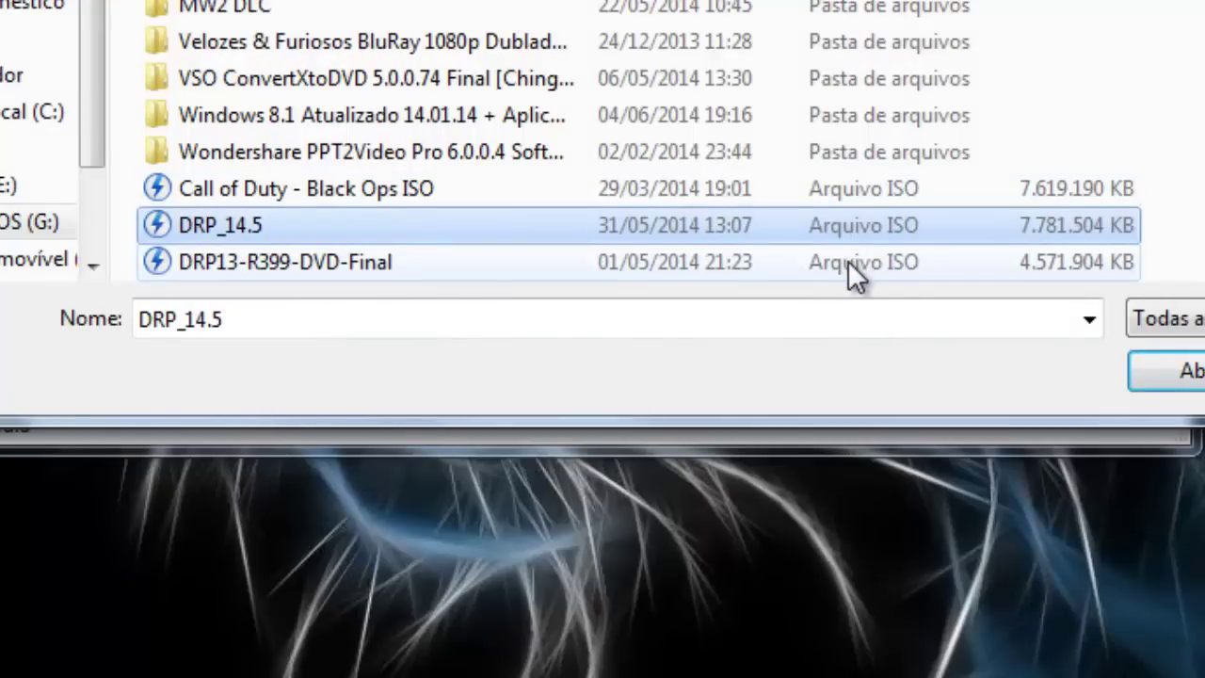
{"action": "left_click", "coordinate": [988, 261]}
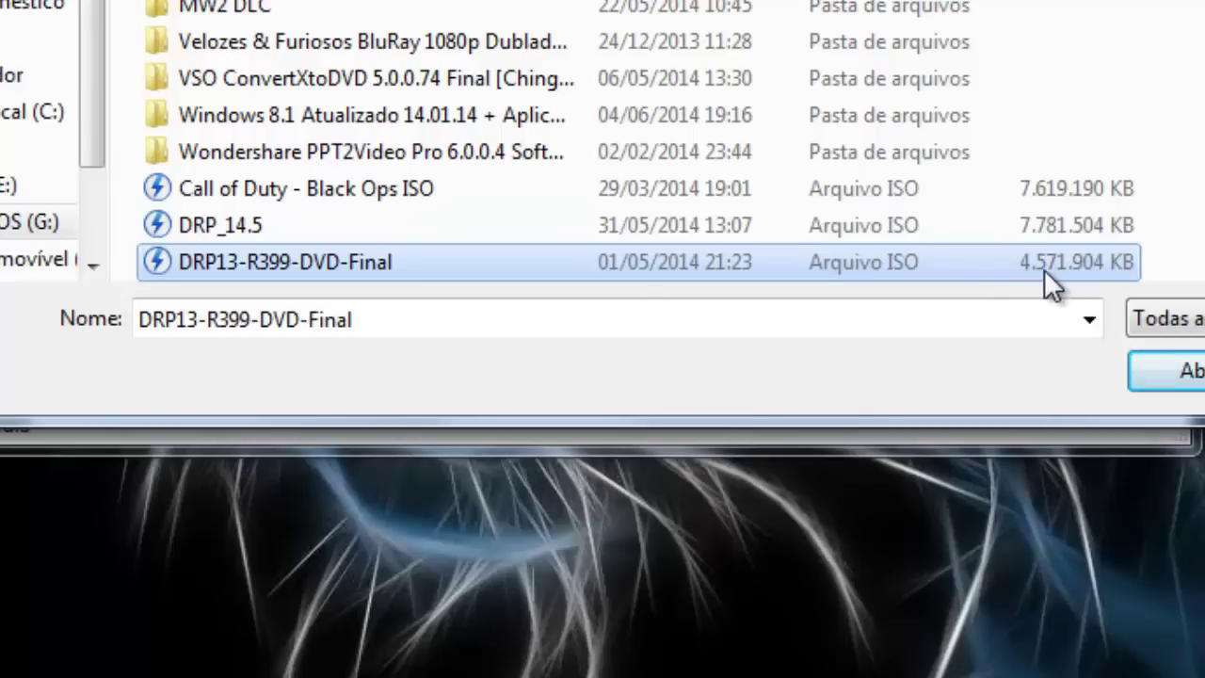
{"action": "left_click", "coordinate": [1048, 221]}
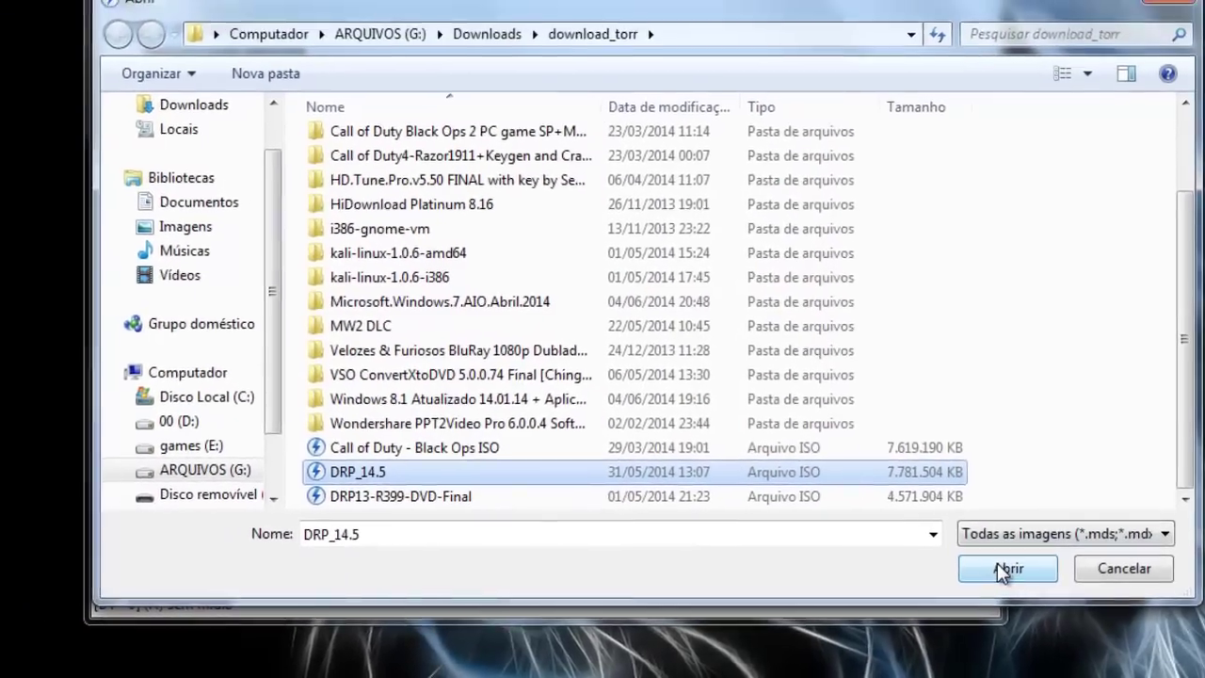
{"action": "left_click", "coordinate": [1006, 568]}
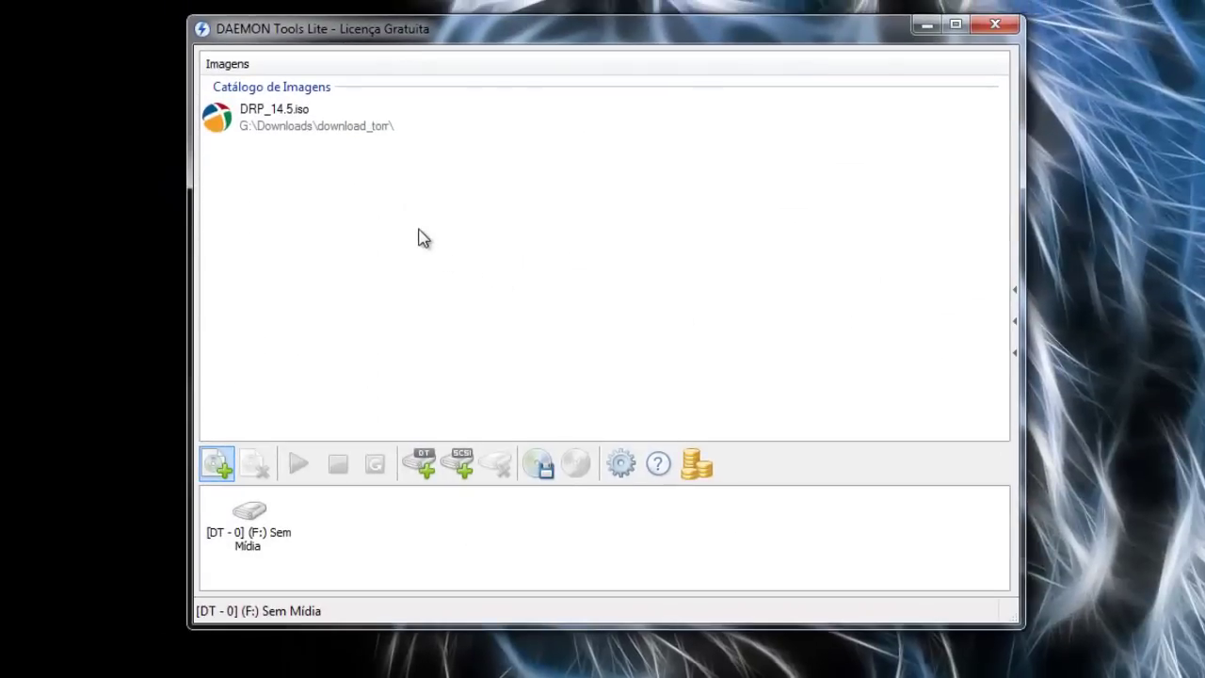
- Mount DRP_14.5.iso on virtual drive F: and open the drive's folder to show its files
{"action": "left_click", "coordinate": [275, 122]}
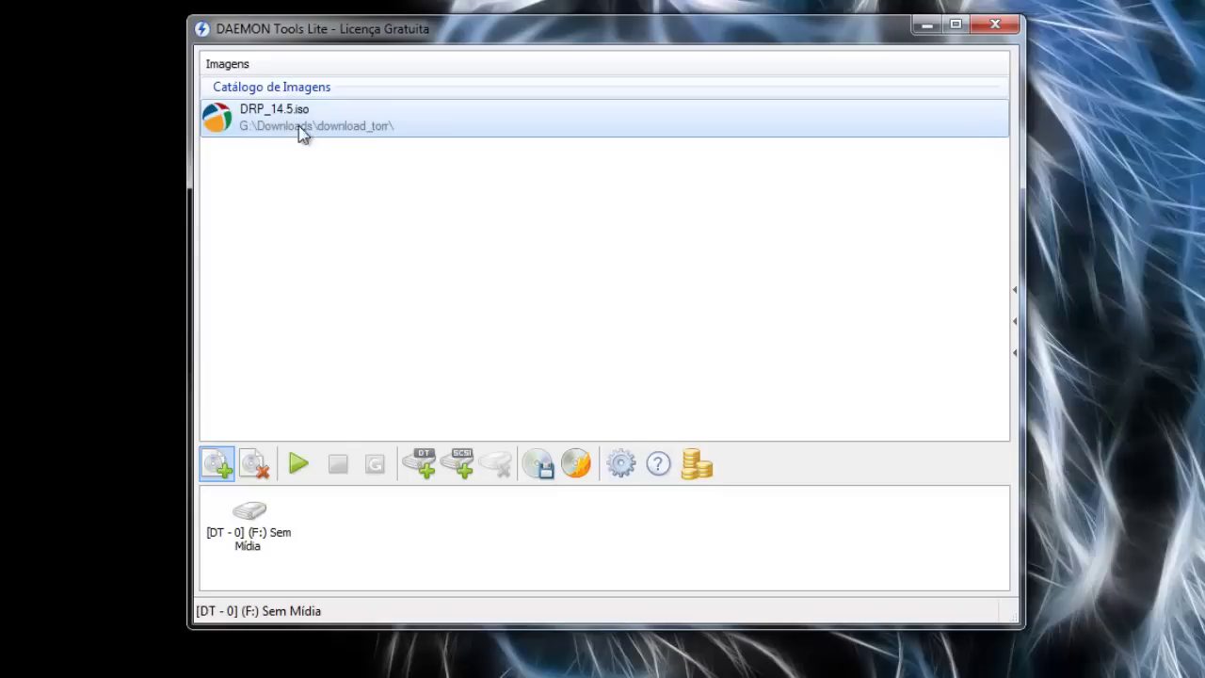
{"action": "left_click", "coordinate": [289, 451]}
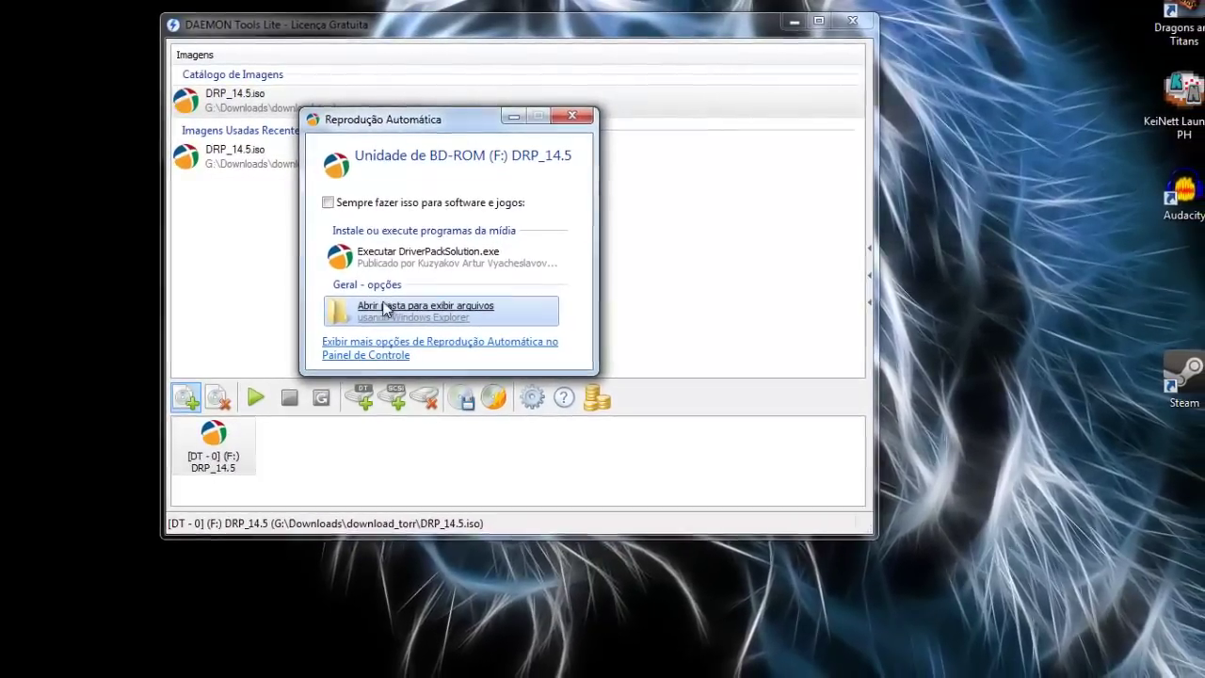
{"action": "left_click", "coordinate": [385, 310]}
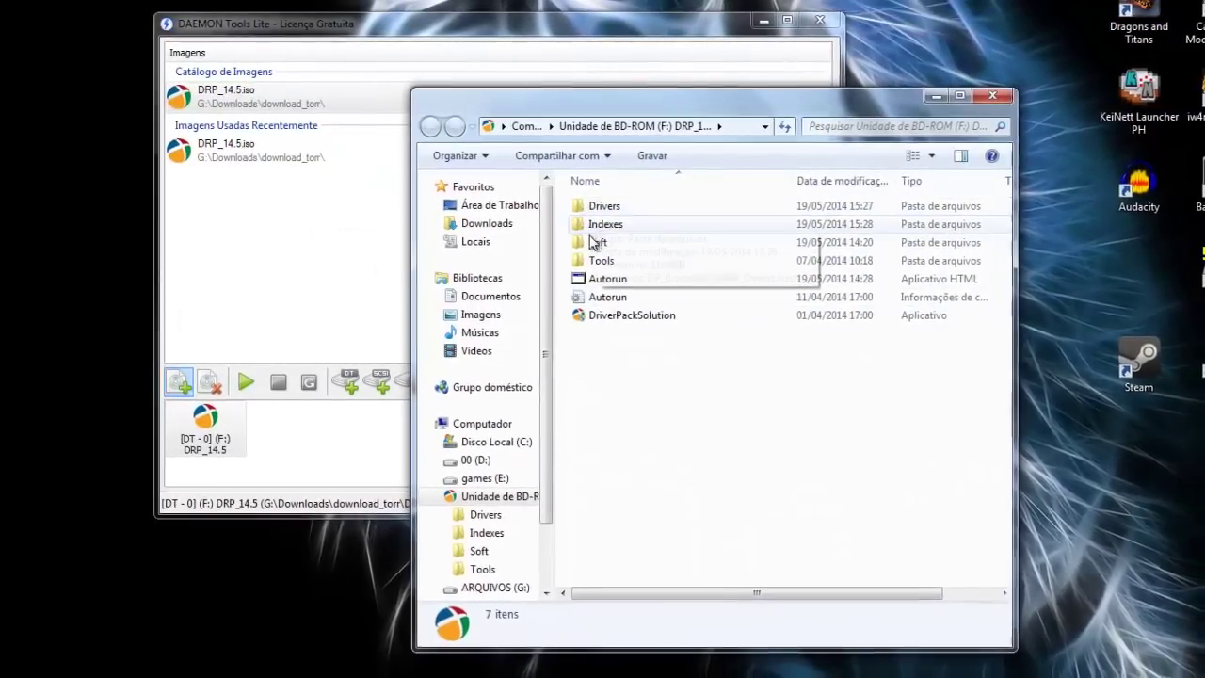
{"action": "left_click", "coordinate": [420, 482]}
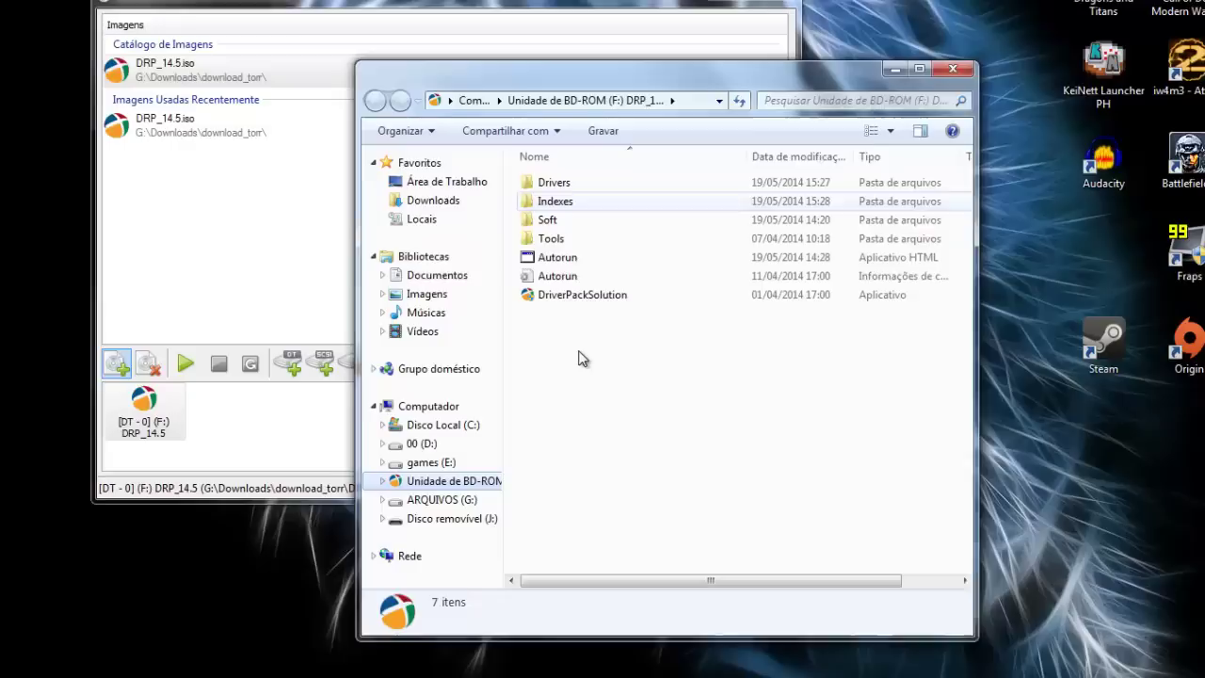
- Permanently delete all files and folders on the removable disk (J:)
{"action": "left_click", "coordinate": [414, 528]}
{"action": "left_click_drag", "start_coordinate": [514, 364], "coordinate": [468, 143]}
{"action": "key", "text": "Delete"}
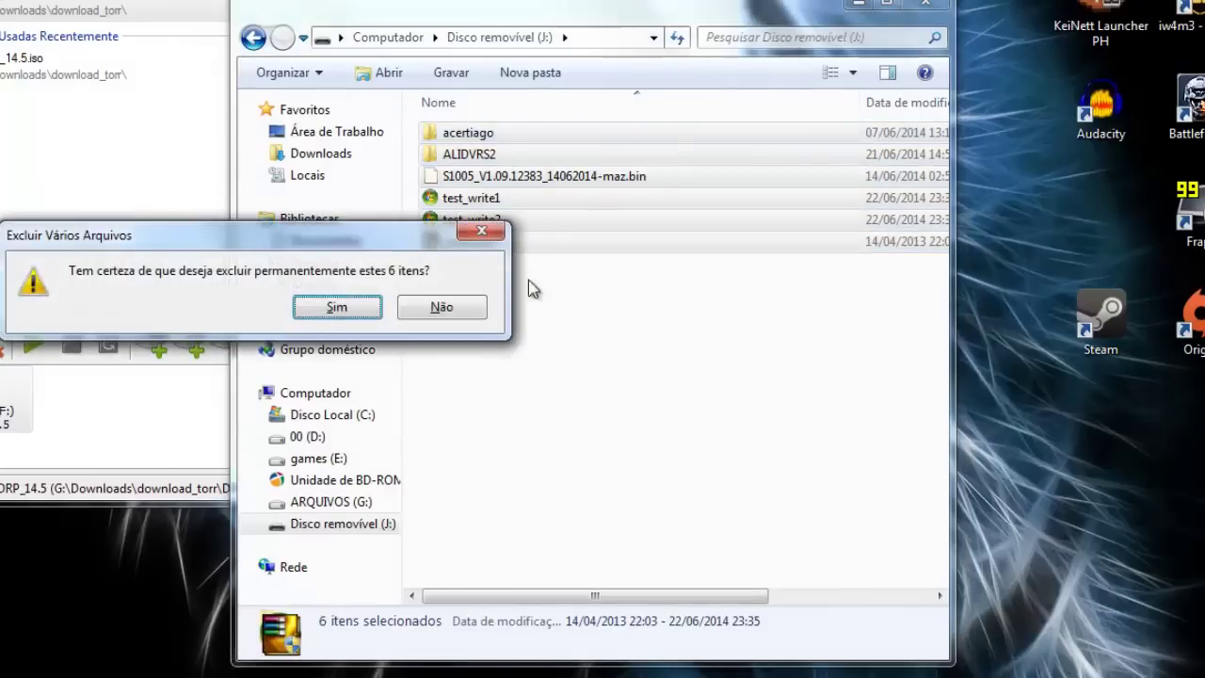
{"action": "left_click", "coordinate": [325, 311]}
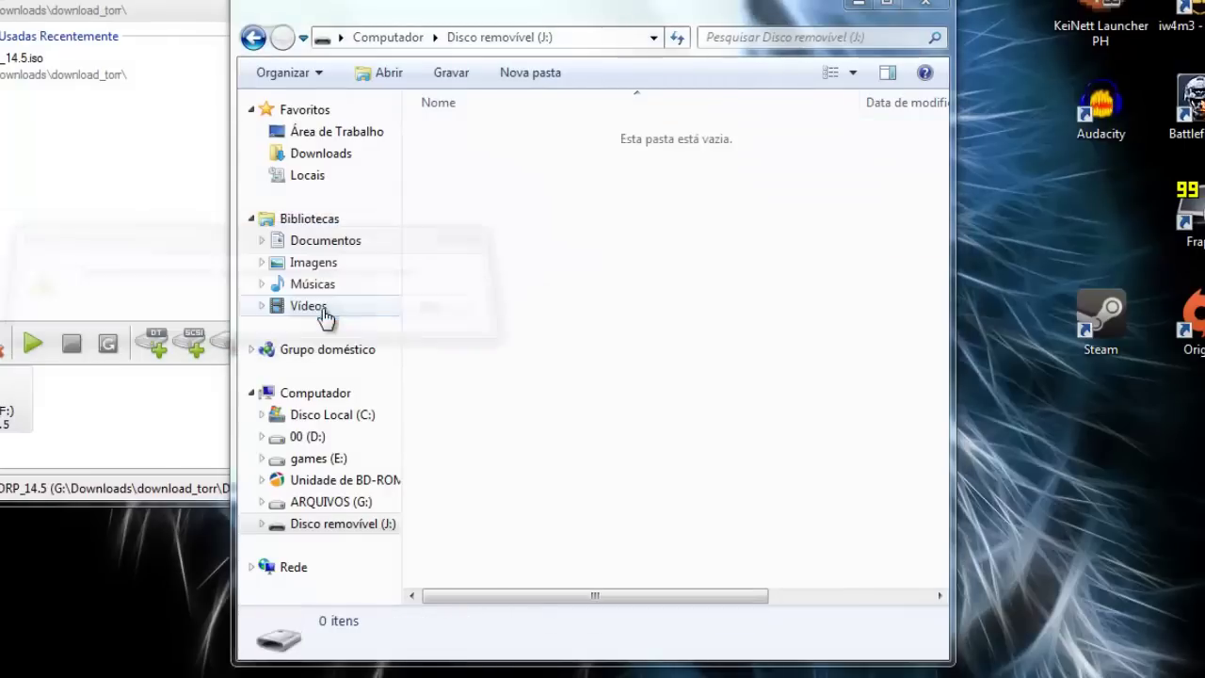
- Copy all files and folders from the mounted DRP_14.5 drive (F:) to the removable disk (J:)
{"action": "left_click", "coordinate": [250, 38]}
{"action": "left_click_drag", "start_coordinate": [484, 344], "coordinate": [415, 131]}
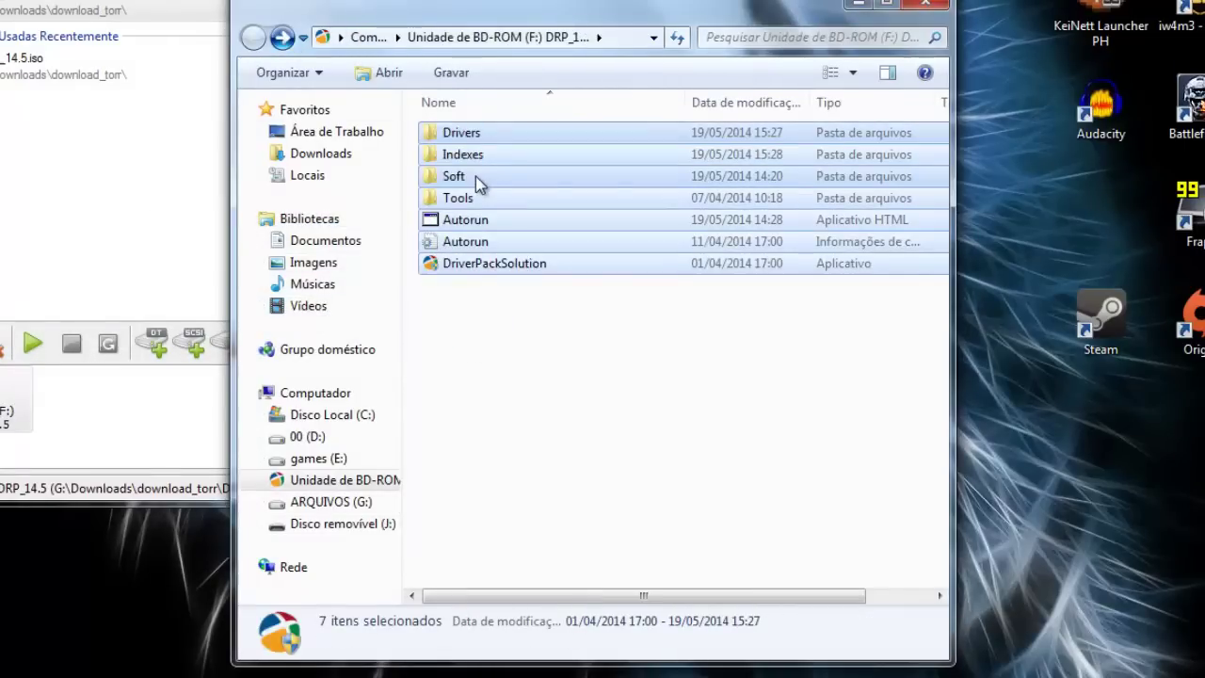
{"action": "right_click", "coordinate": [518, 215]}
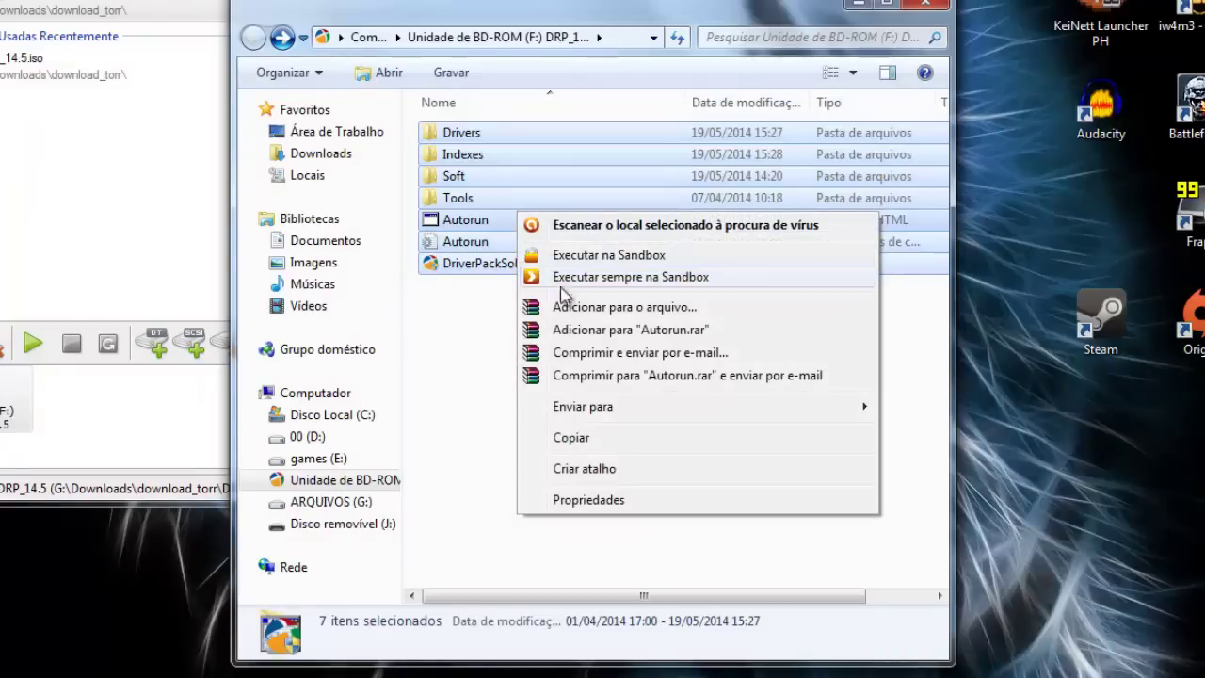
{"action": "left_click", "coordinate": [588, 437]}
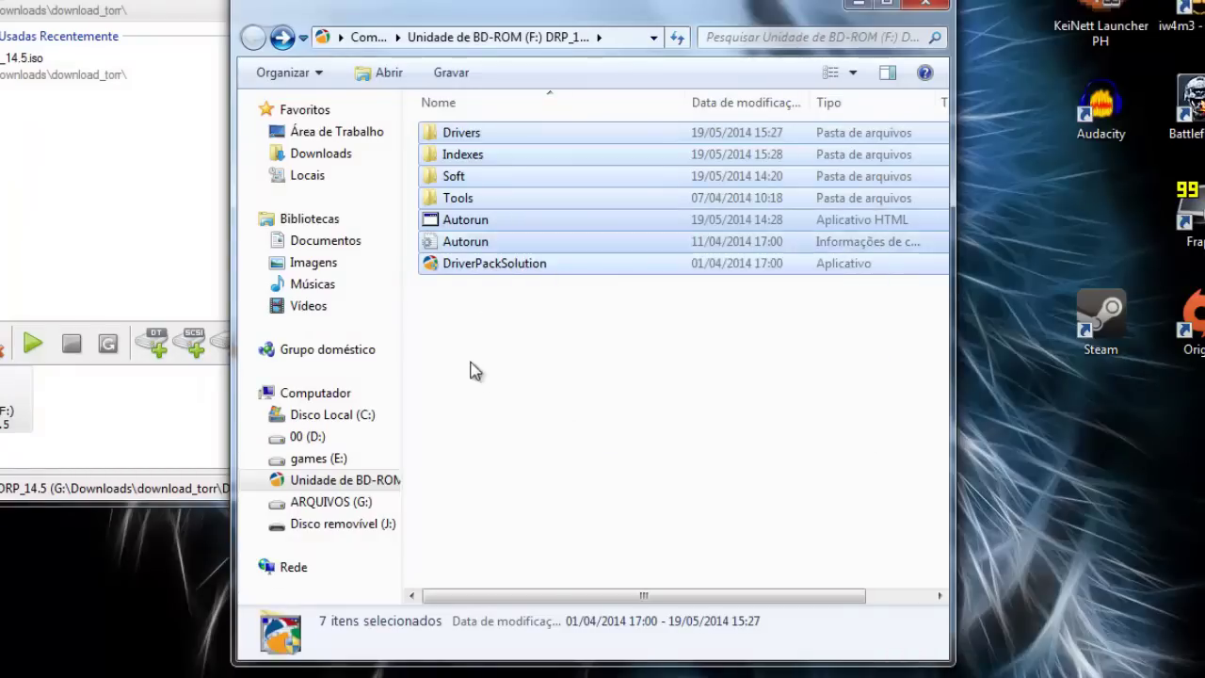
{"action": "left_click", "coordinate": [358, 535]}
{"action": "right_click", "coordinate": [474, 272]}
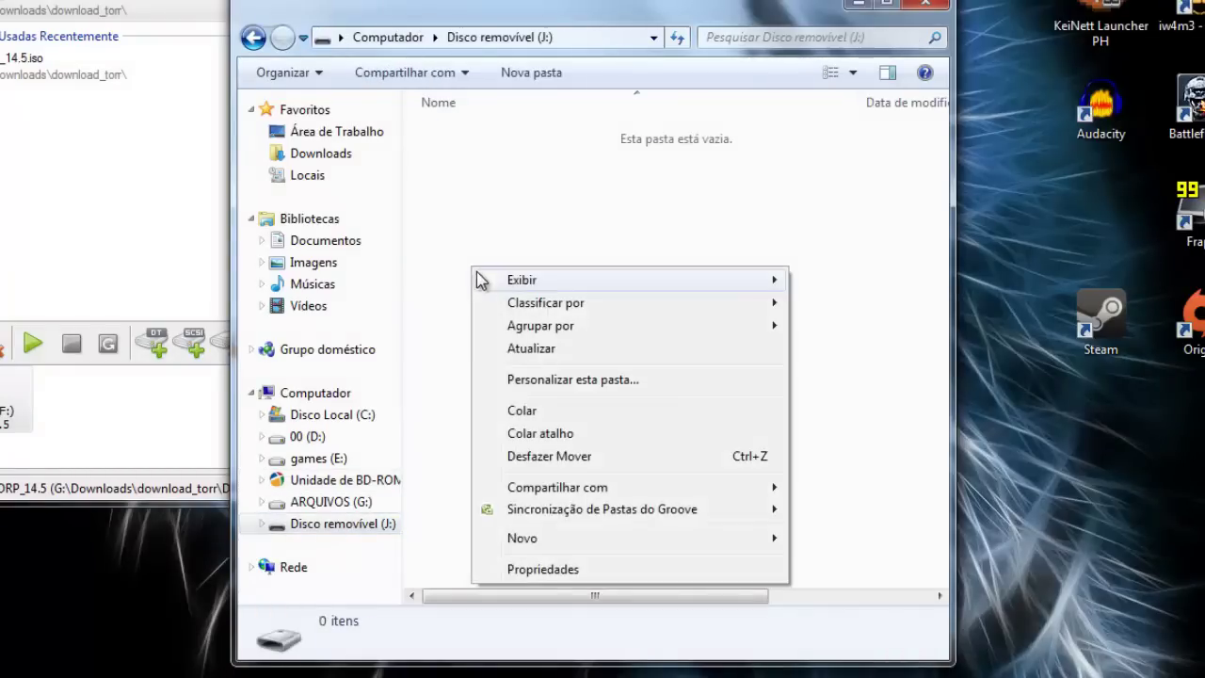
{"action": "left_click", "coordinate": [481, 449]}
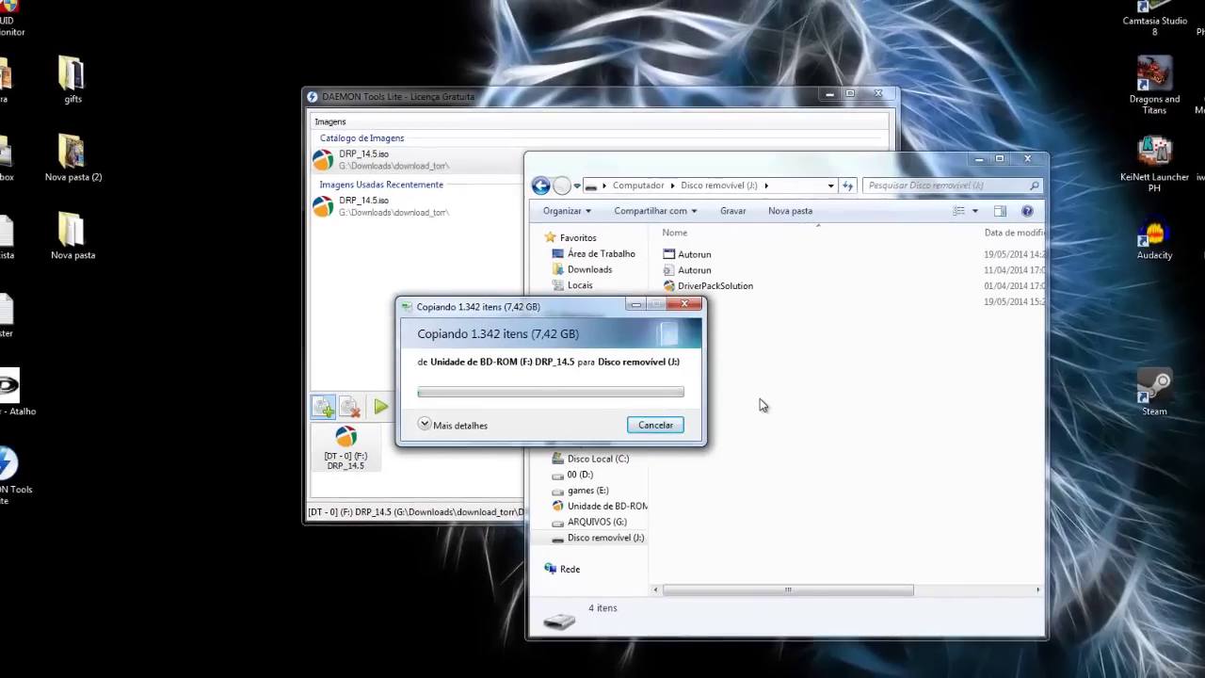
- Minimize the copy progress dialog and show the Computer overview of all drives in the file window
{"action": "left_click", "coordinate": [614, 298]}
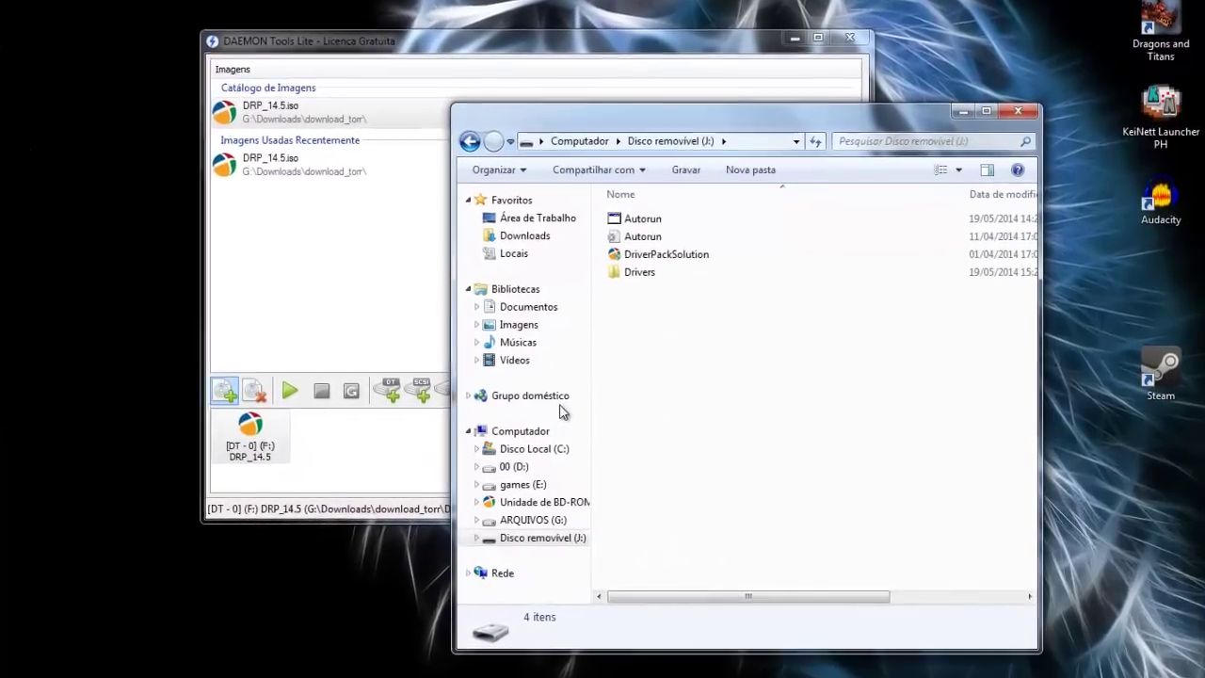
{"action": "left_click", "coordinate": [331, 264]}
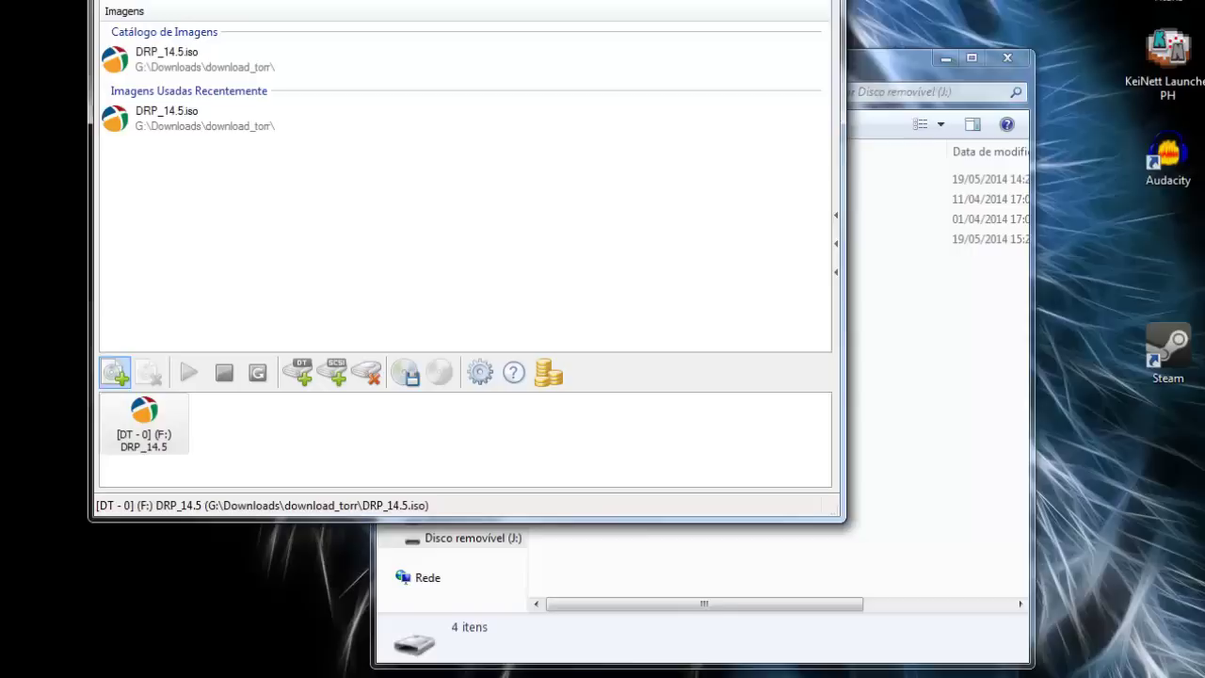
{"action": "left_click", "coordinate": [894, 424]}
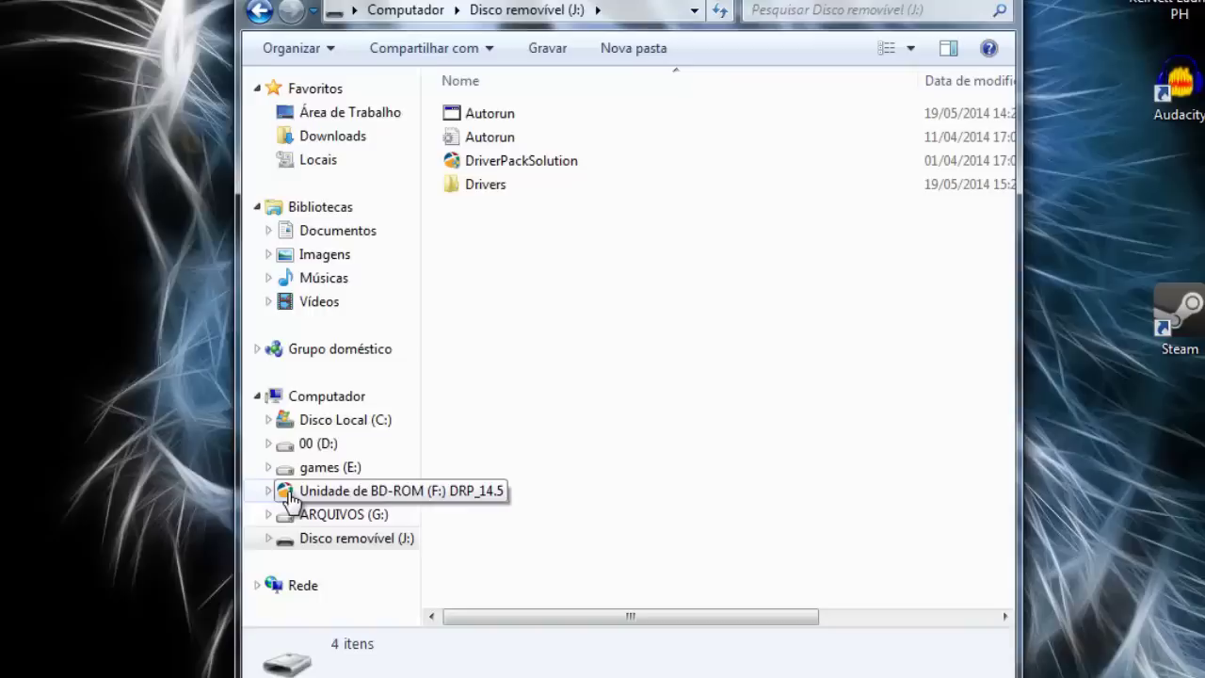
{"action": "left_click", "coordinate": [285, 396]}
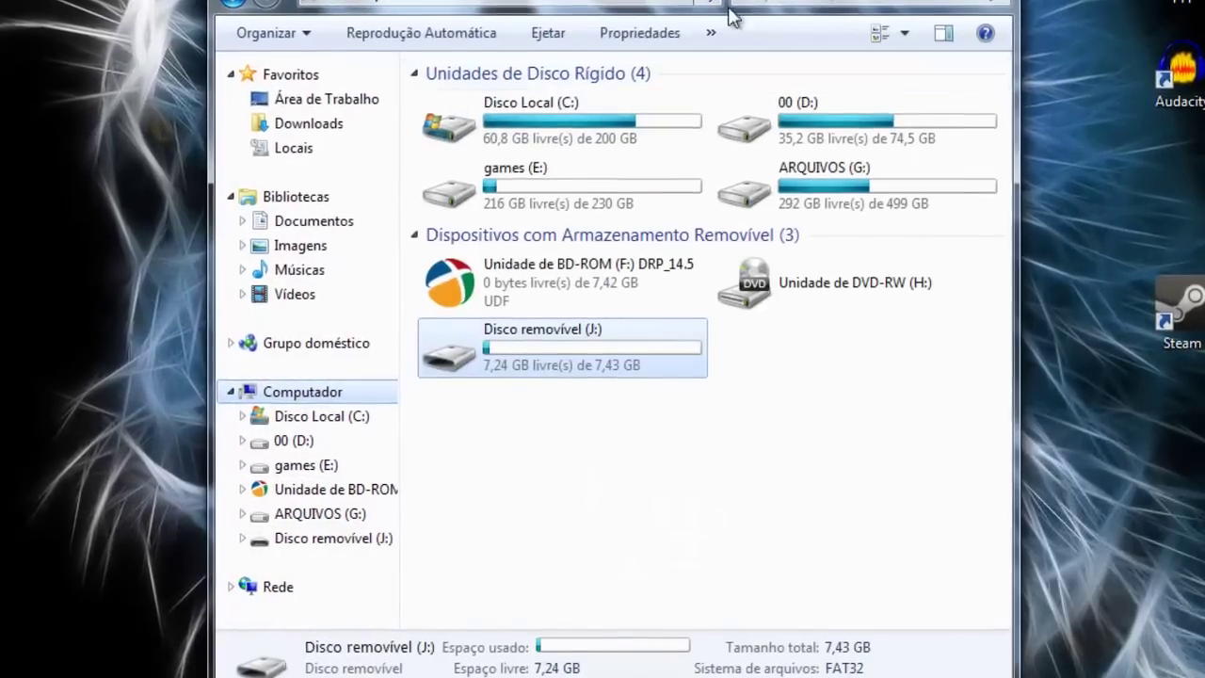
{"action": "left_click_drag", "start_coordinate": [731, 3], "coordinate": [518, 0]}
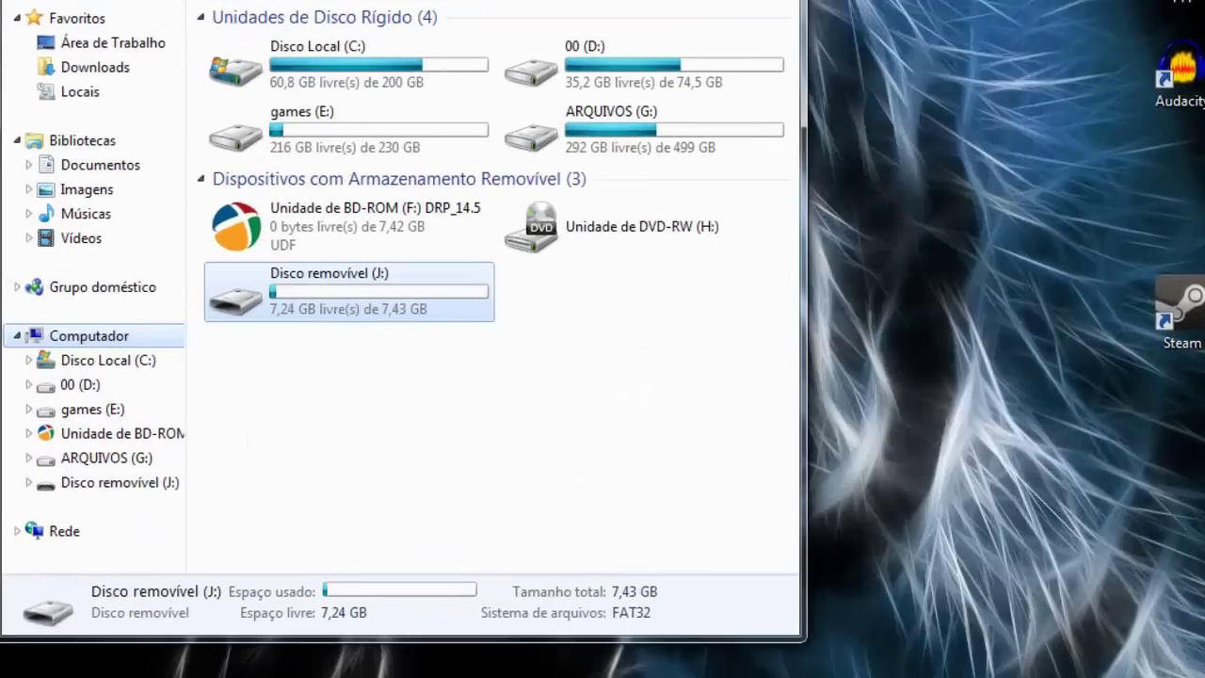
- Compare the capacity details of the removable disk (J:), the DVD-RW drive (H:) and the mounted DRP_14.5 drive (F:)
{"action": "left_click", "coordinate": [508, 389]}
{"action": "left_click", "coordinate": [571, 244]}
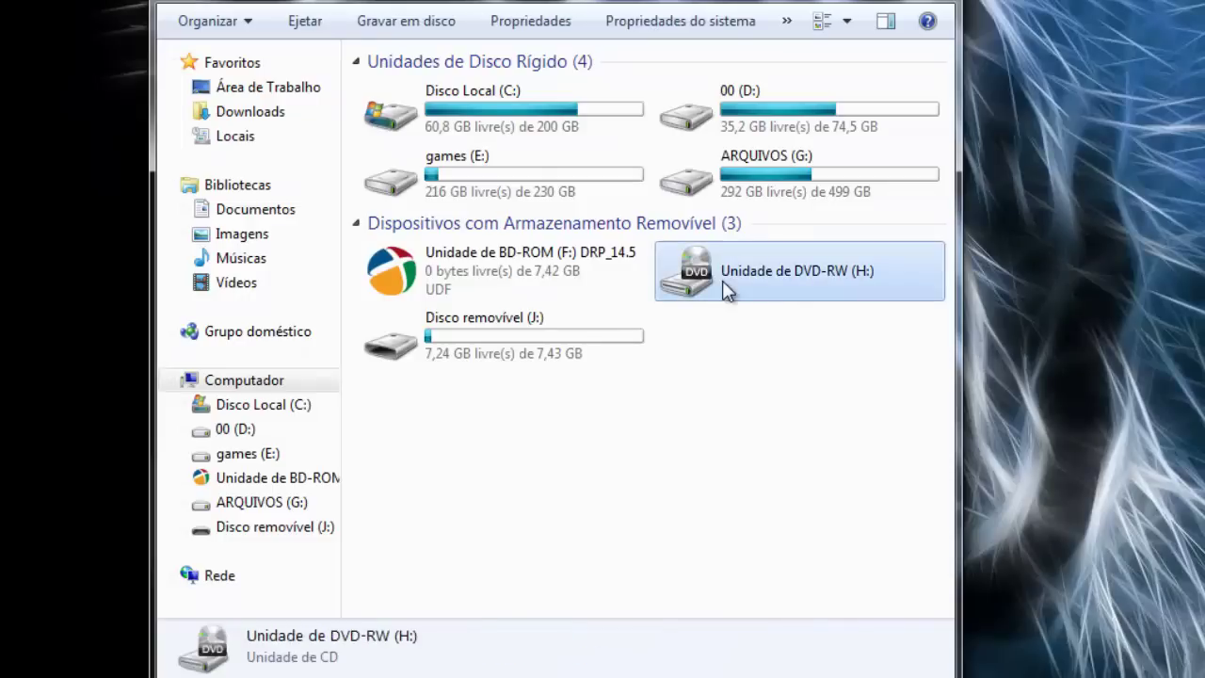
{"action": "left_click", "coordinate": [587, 337]}
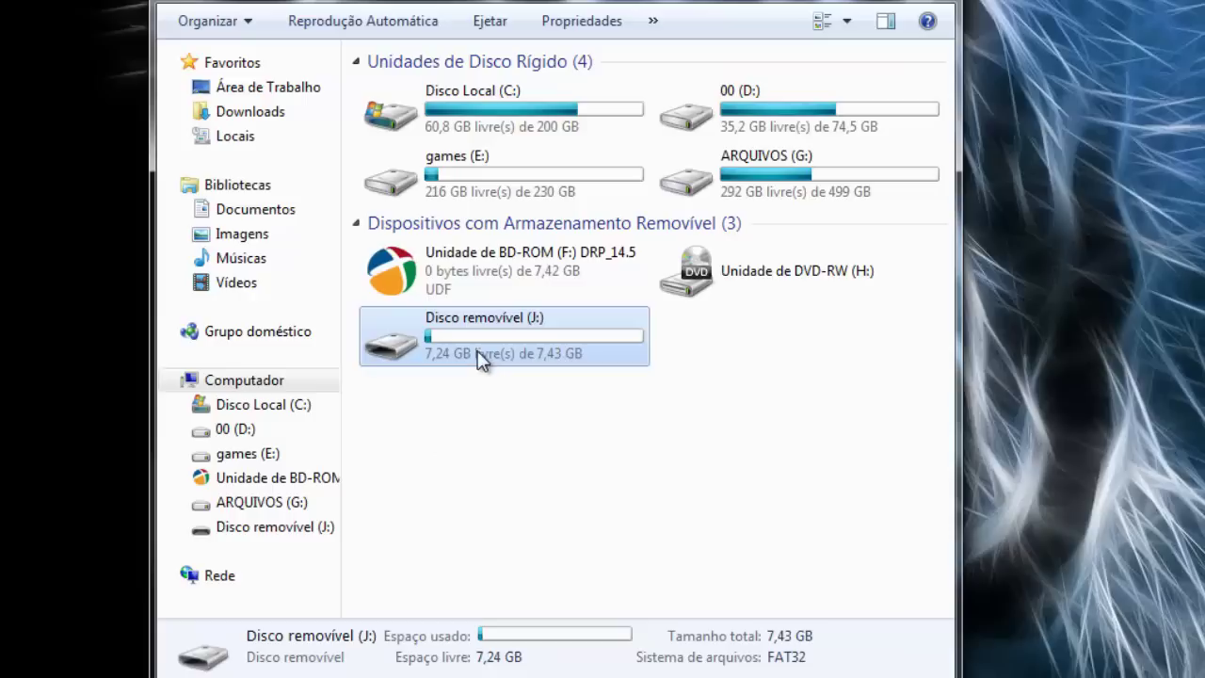
{"action": "left_click", "coordinate": [820, 270]}
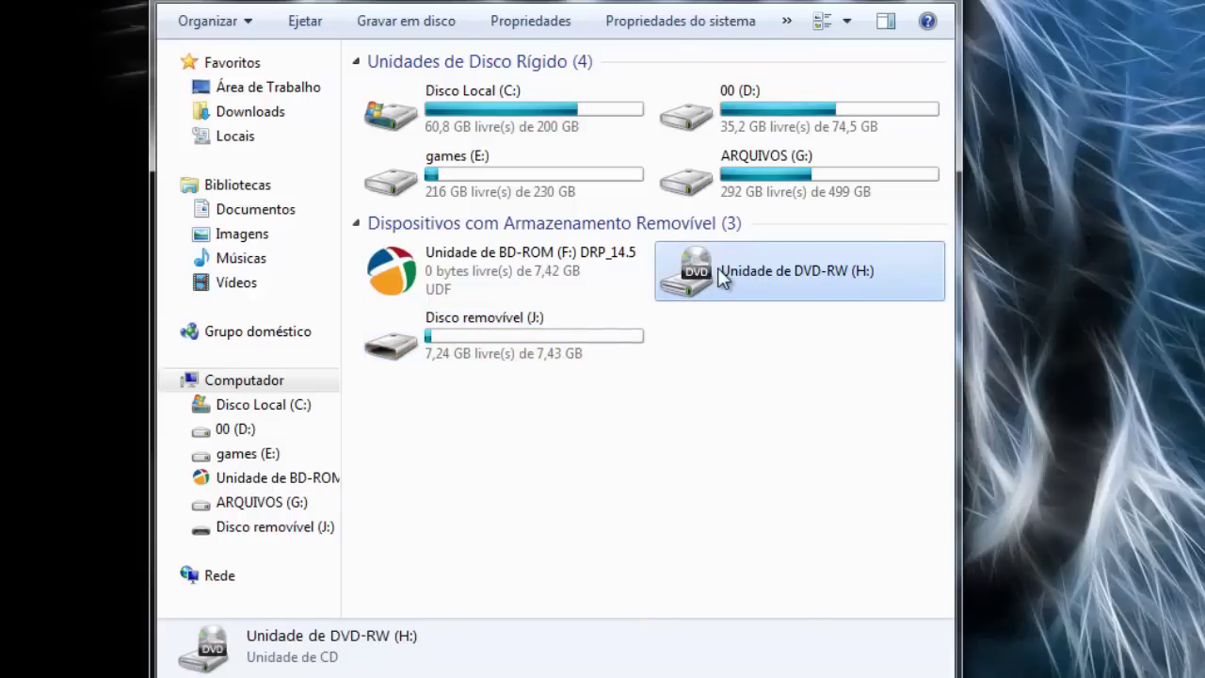
{"action": "left_click", "coordinate": [554, 277]}
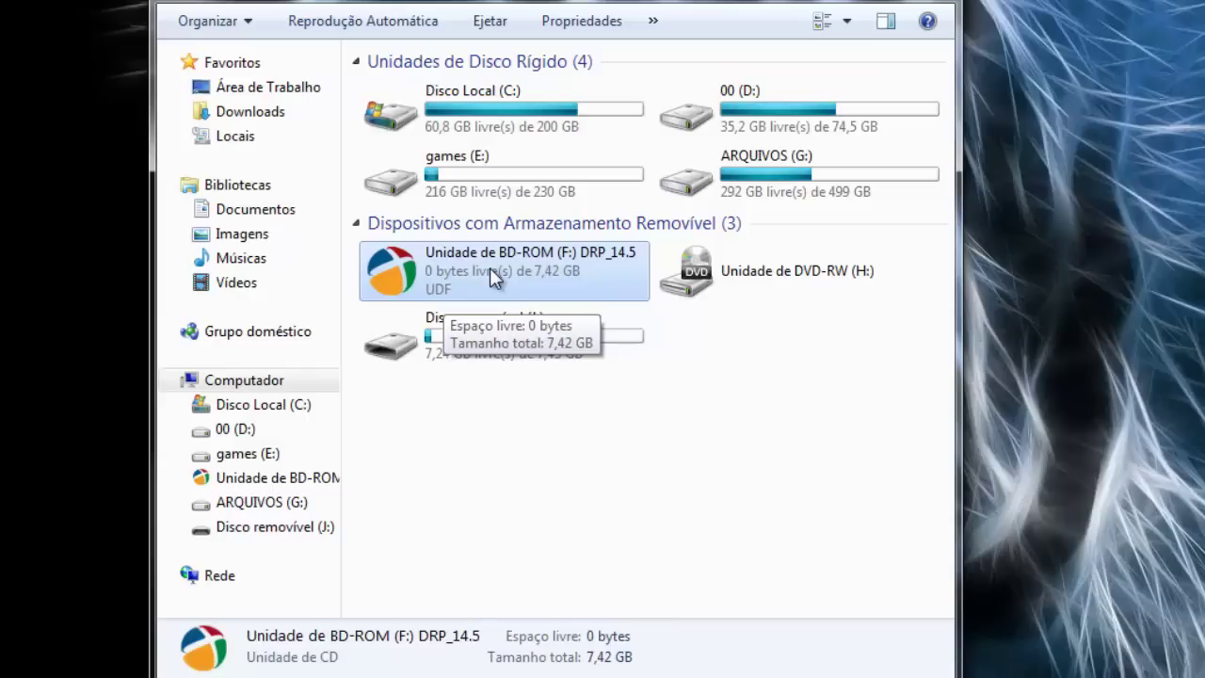
{"action": "left_click", "coordinate": [721, 369]}
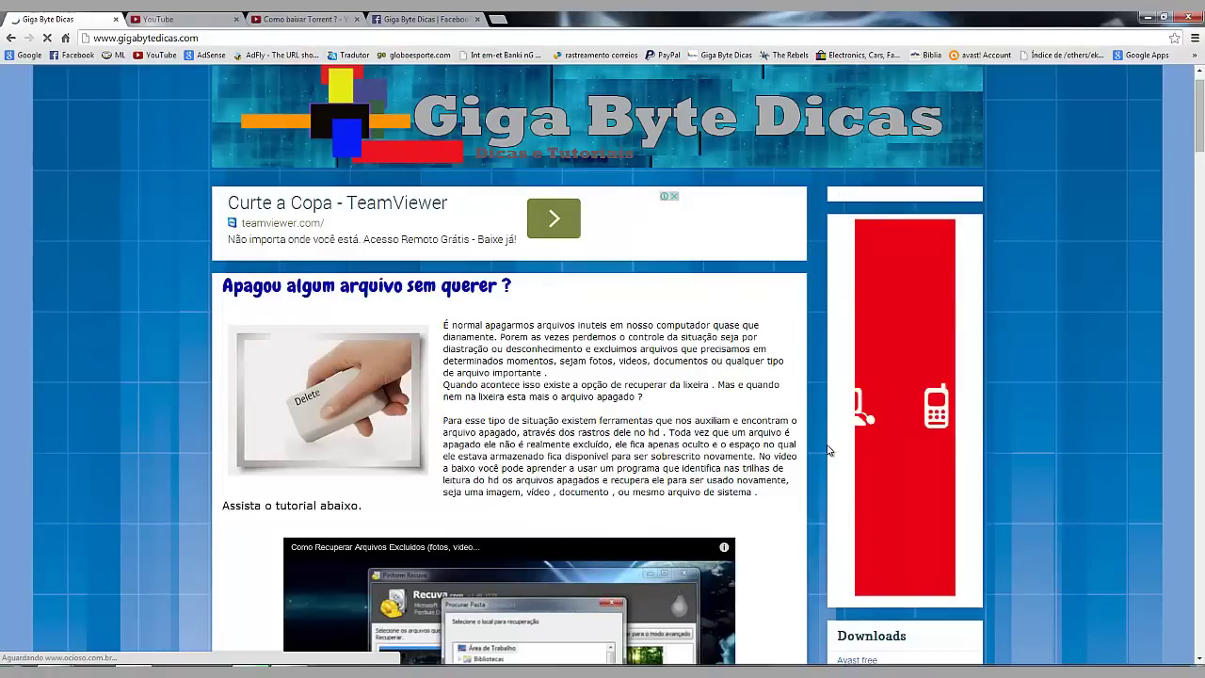
- Follow the DriverPack Solution link in the Downloads list of the Giga Byte Dicas site through to the program's website
{"action": "scroll", "coordinate": [1089, 382], "scroll_direction": "down", "scroll_amount": 3}
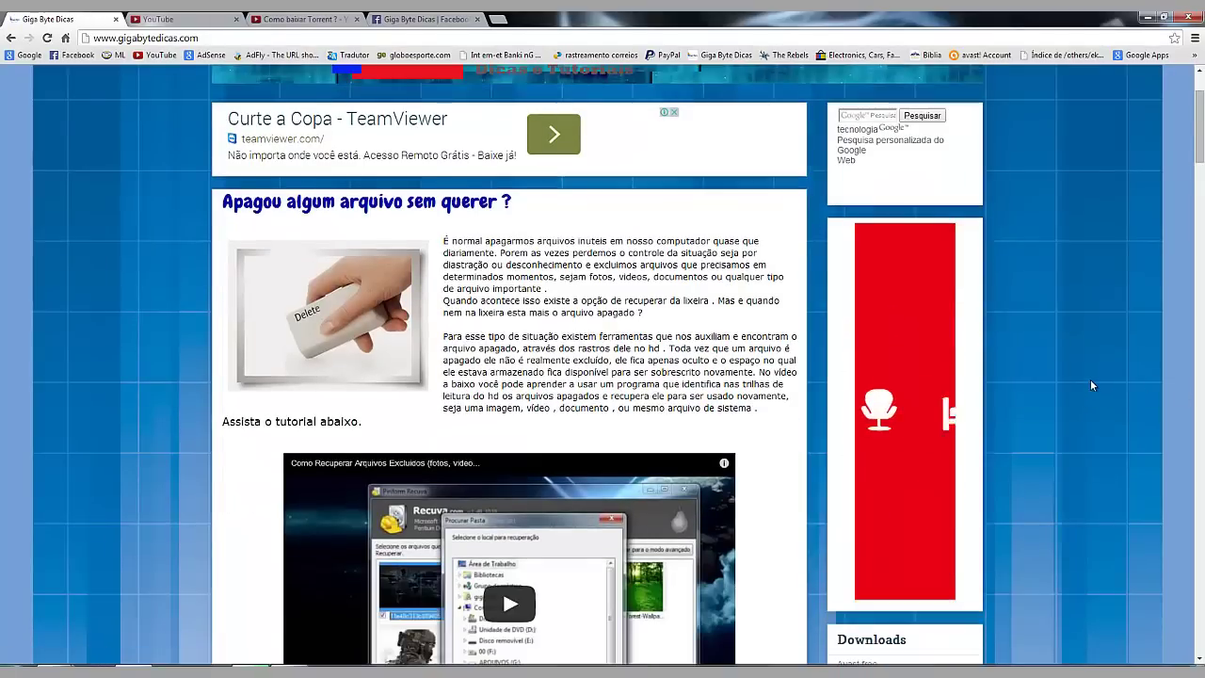
{"action": "scroll", "coordinate": [1090, 379], "scroll_direction": "down", "scroll_amount": 3}
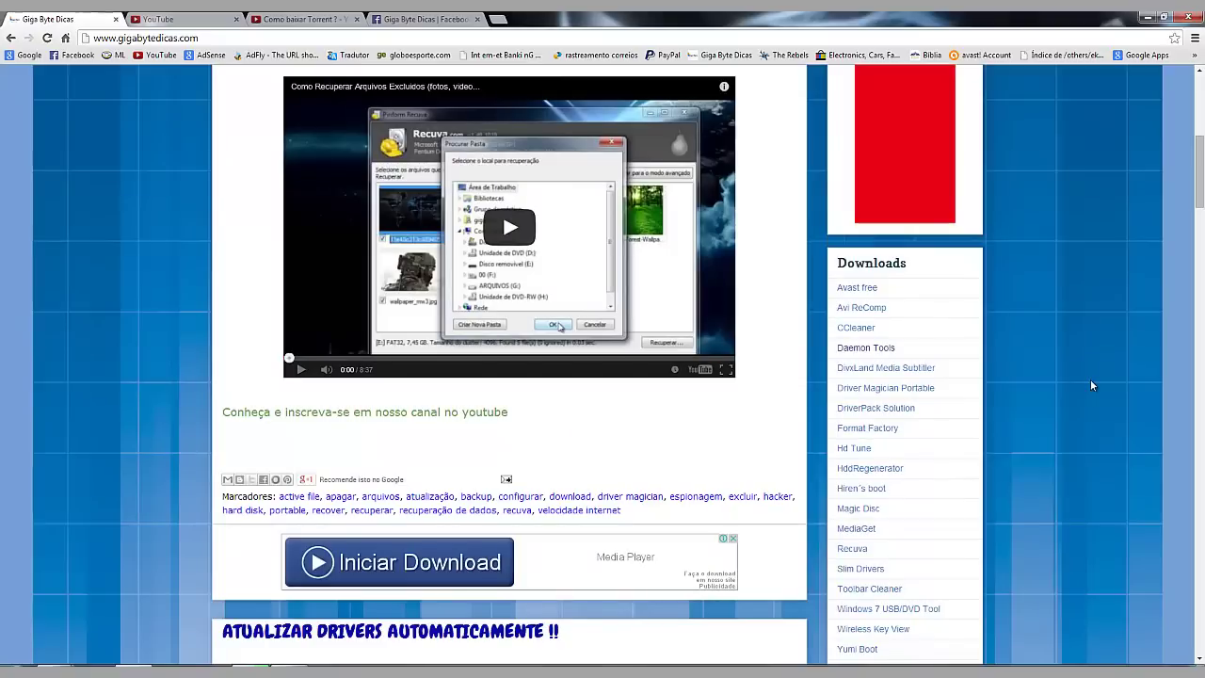
{"action": "scroll", "coordinate": [1090, 385], "scroll_direction": "down", "scroll_amount": 2}
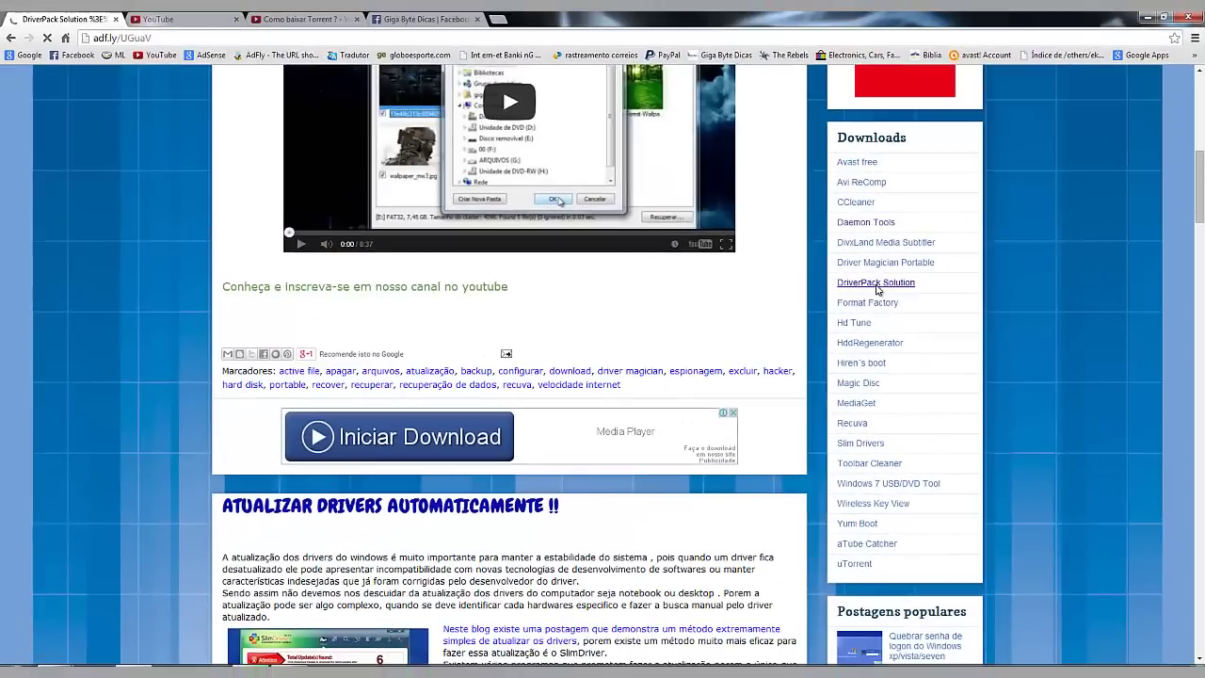
{"action": "left_click", "coordinate": [598, 318]}
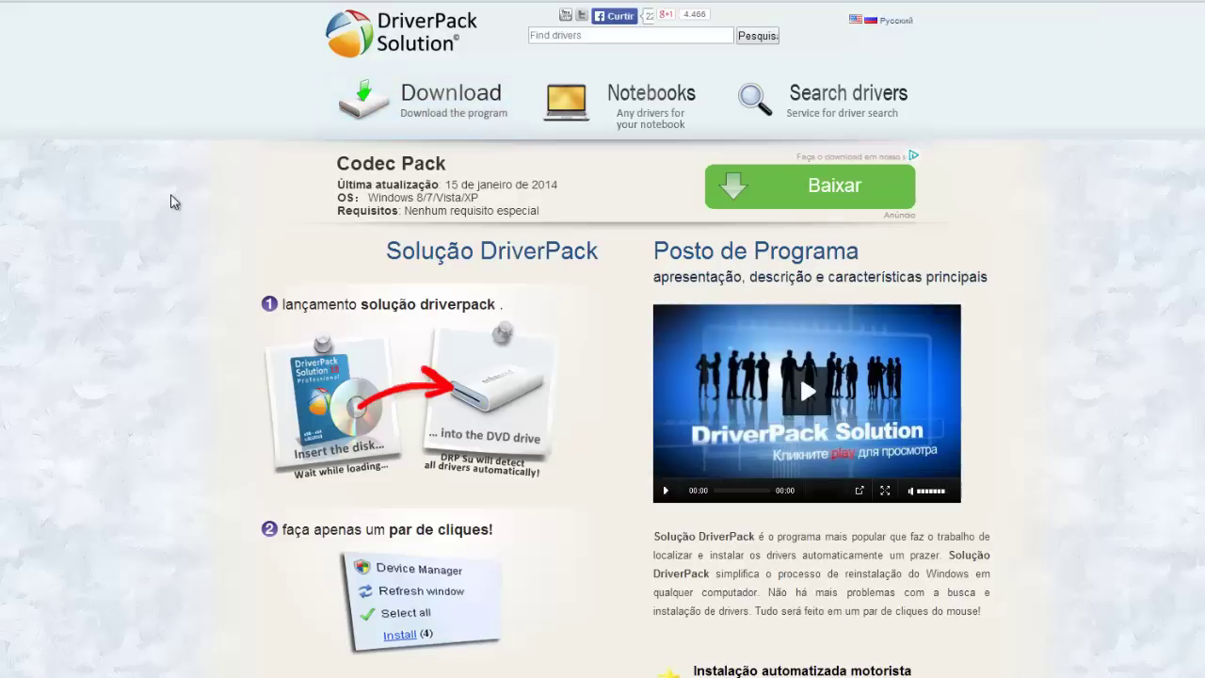
- Show the DriverPack download page in its original language and download the DriverPack Solution 14.5 - Full torrent
{"action": "scroll", "coordinate": [175, 236], "scroll_direction": "down", "scroll_amount": 1}
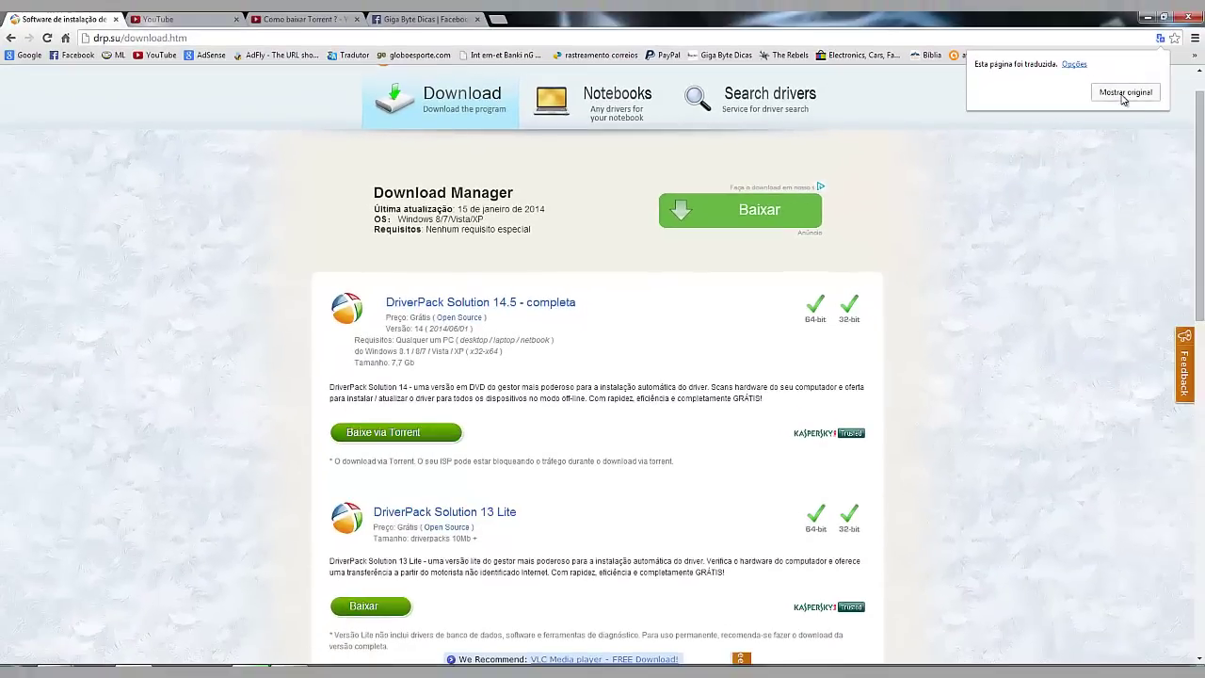
{"action": "left_click", "coordinate": [1127, 94]}
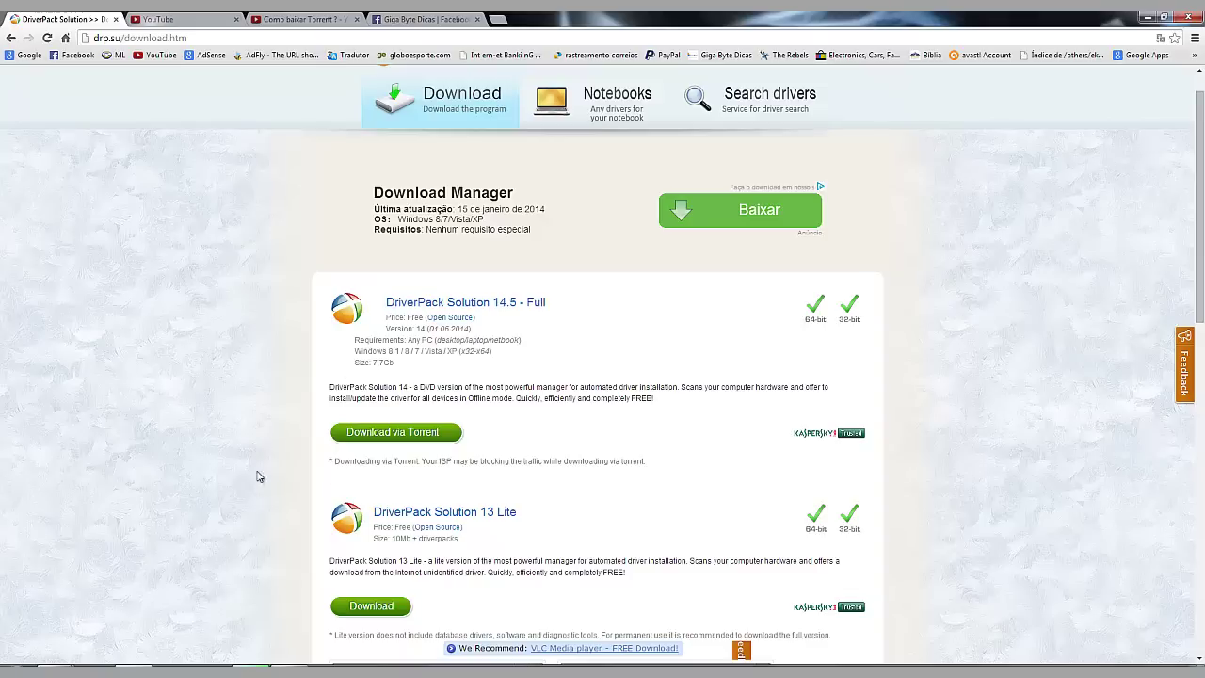
{"action": "left_click", "coordinate": [395, 433]}
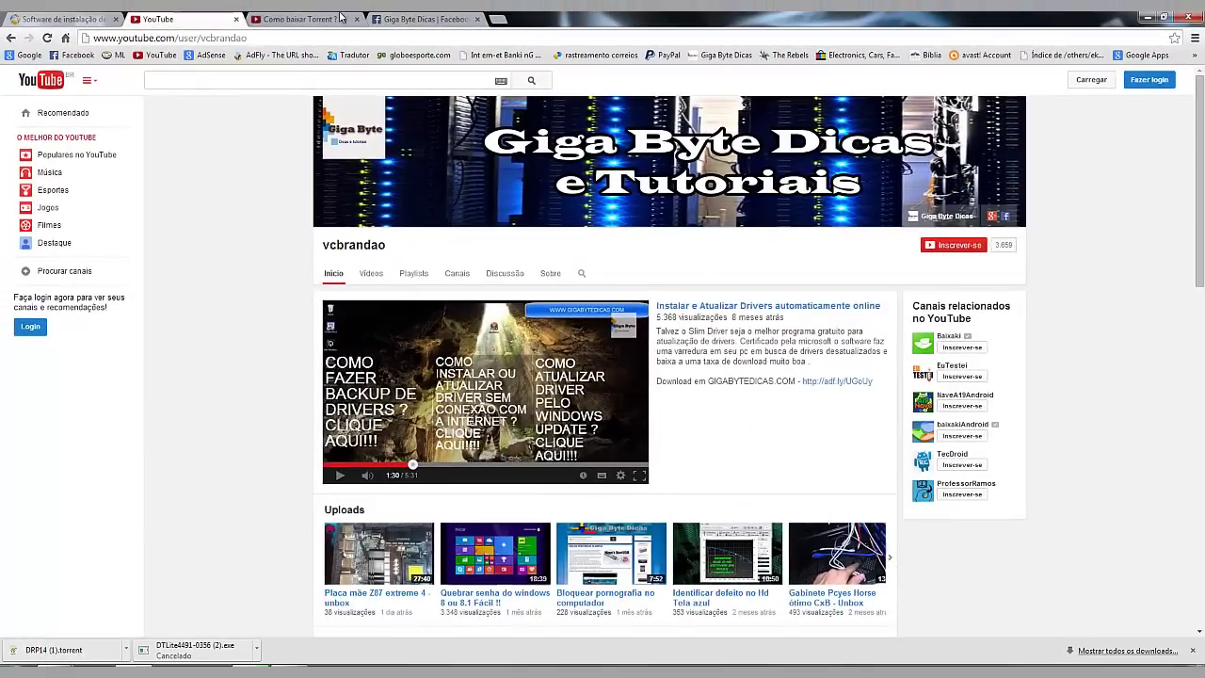
- View the "Como baixar Torrent ?" video page, close it, and check the file copy's progress window
{"action": "left_click", "coordinate": [304, 20]}
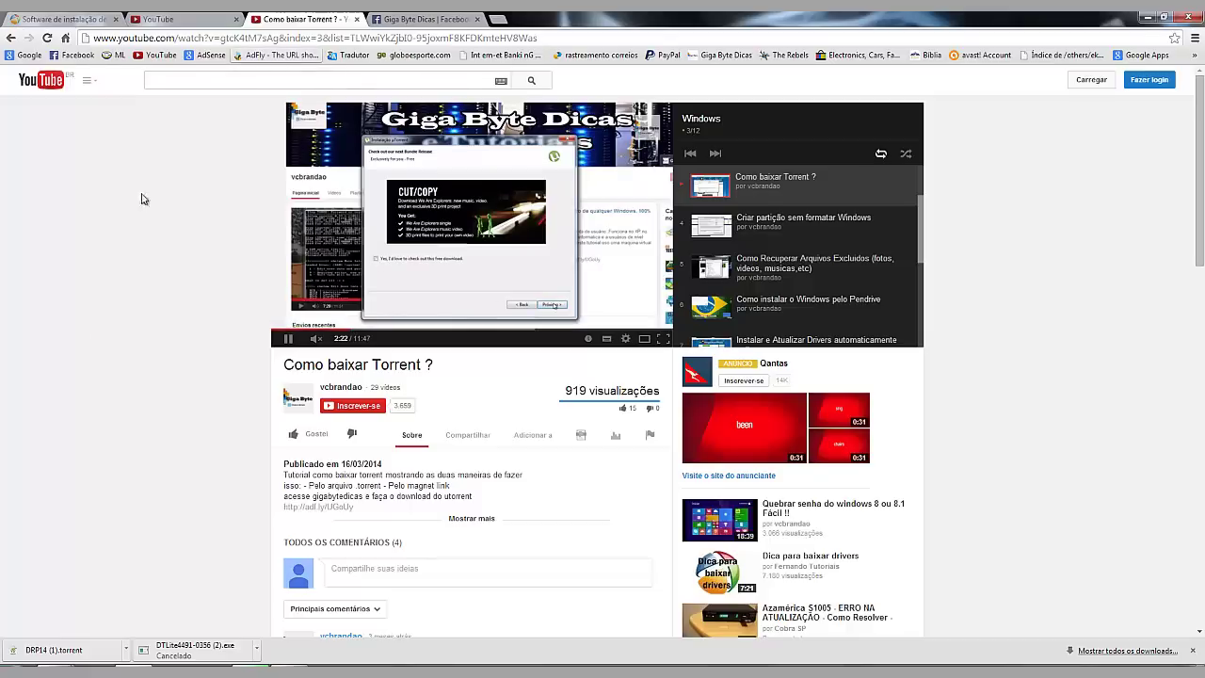
{"action": "left_click", "coordinate": [357, 19]}
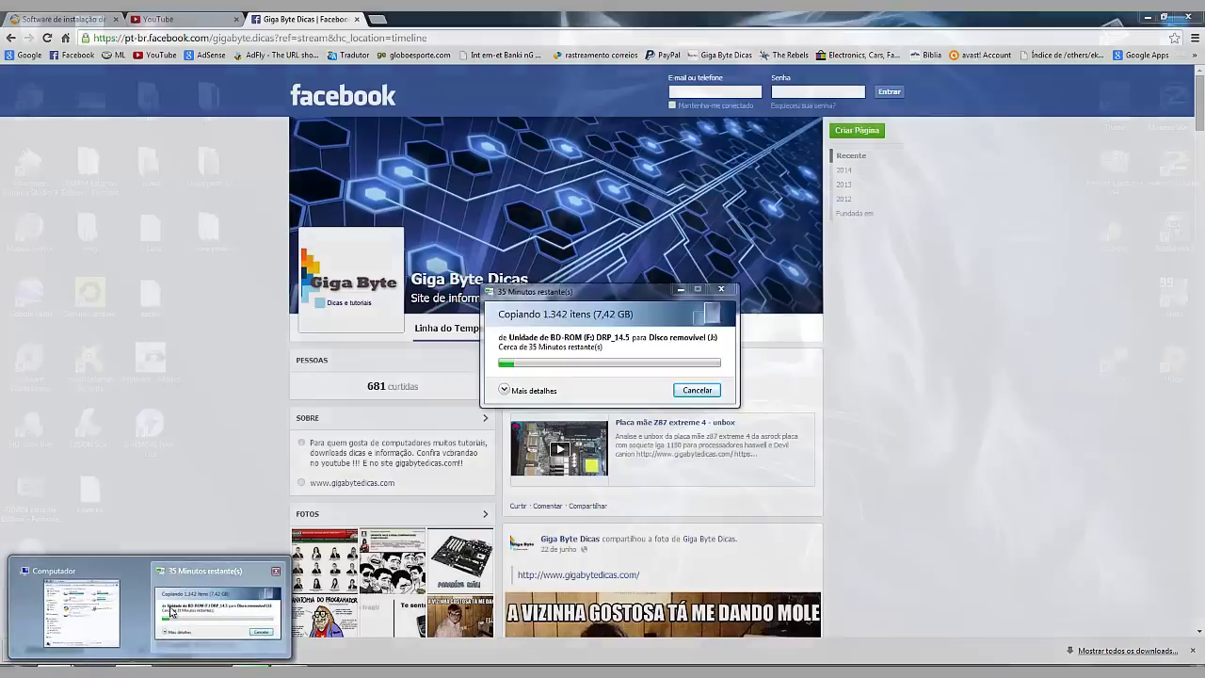
{"action": "left_click", "coordinate": [221, 612]}
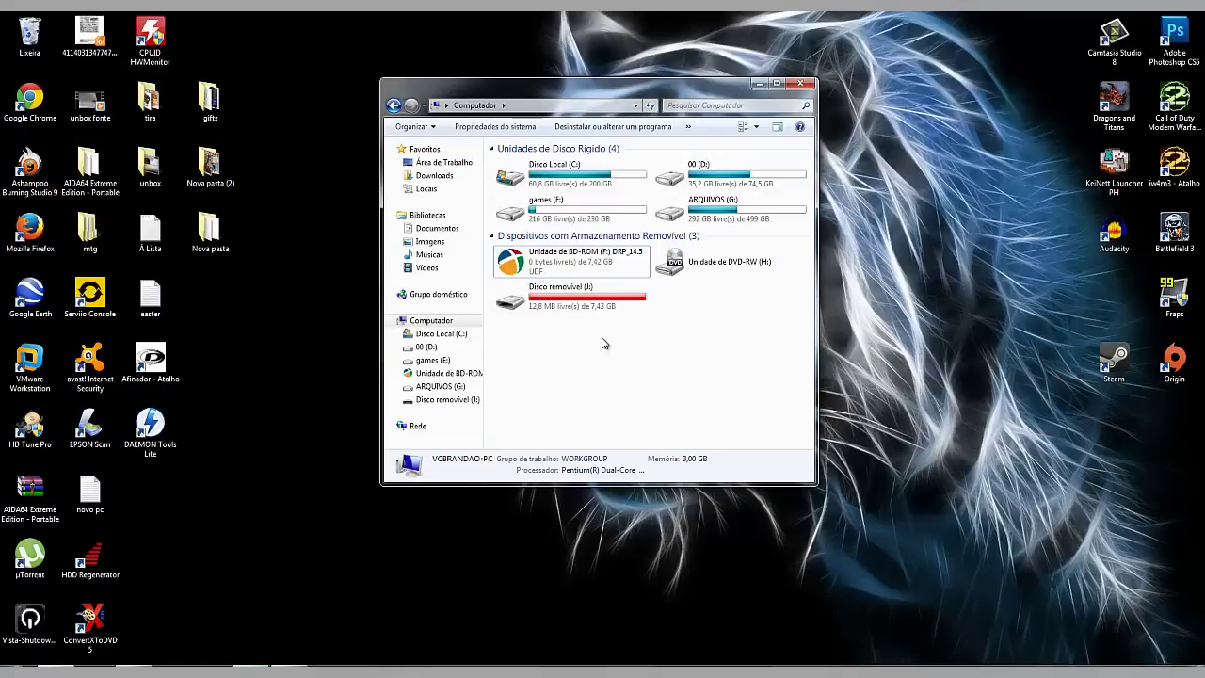
- Compare the files copied to the removable disk (J:) with the contents of the mounted DRP_14.5 drive (F:)
{"action": "double_click", "coordinate": [553, 315]}
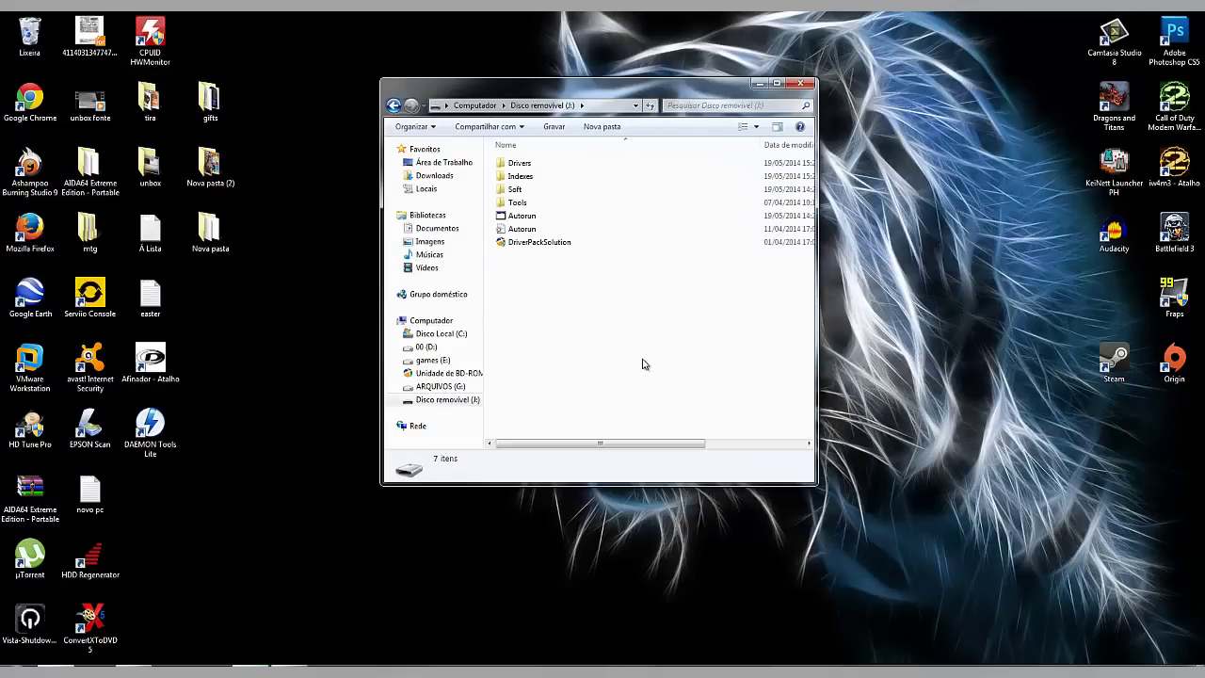
{"action": "left_click", "coordinate": [394, 105]}
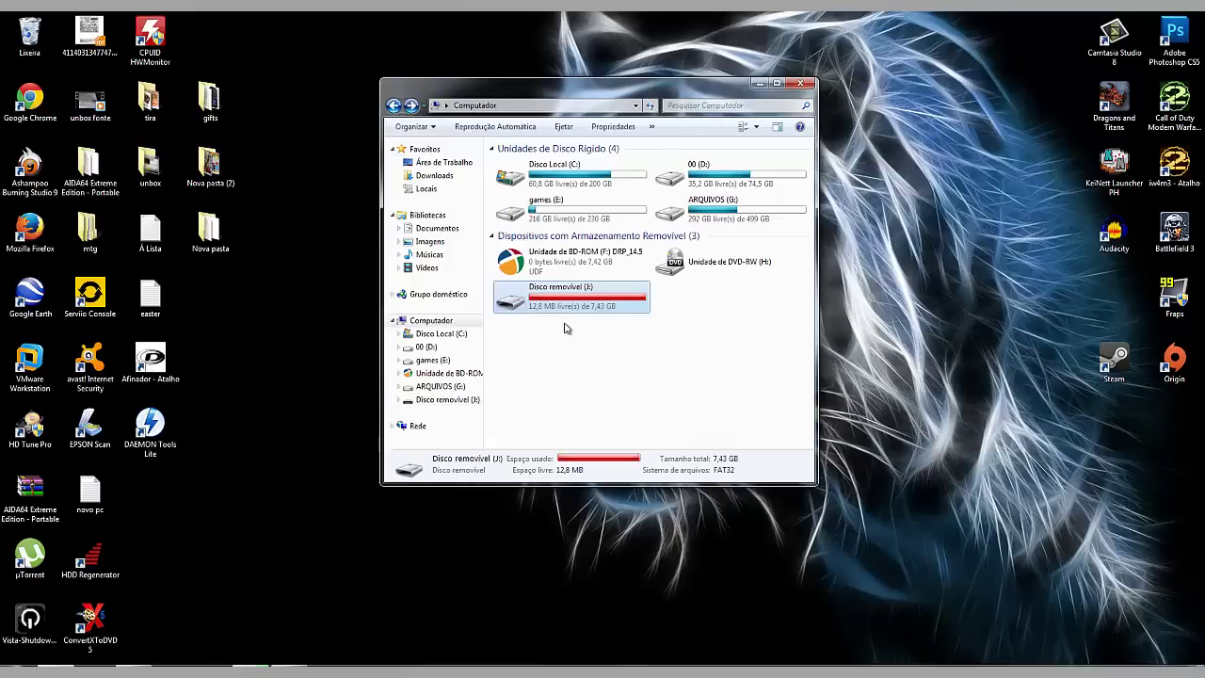
{"action": "left_click", "coordinate": [580, 271]}
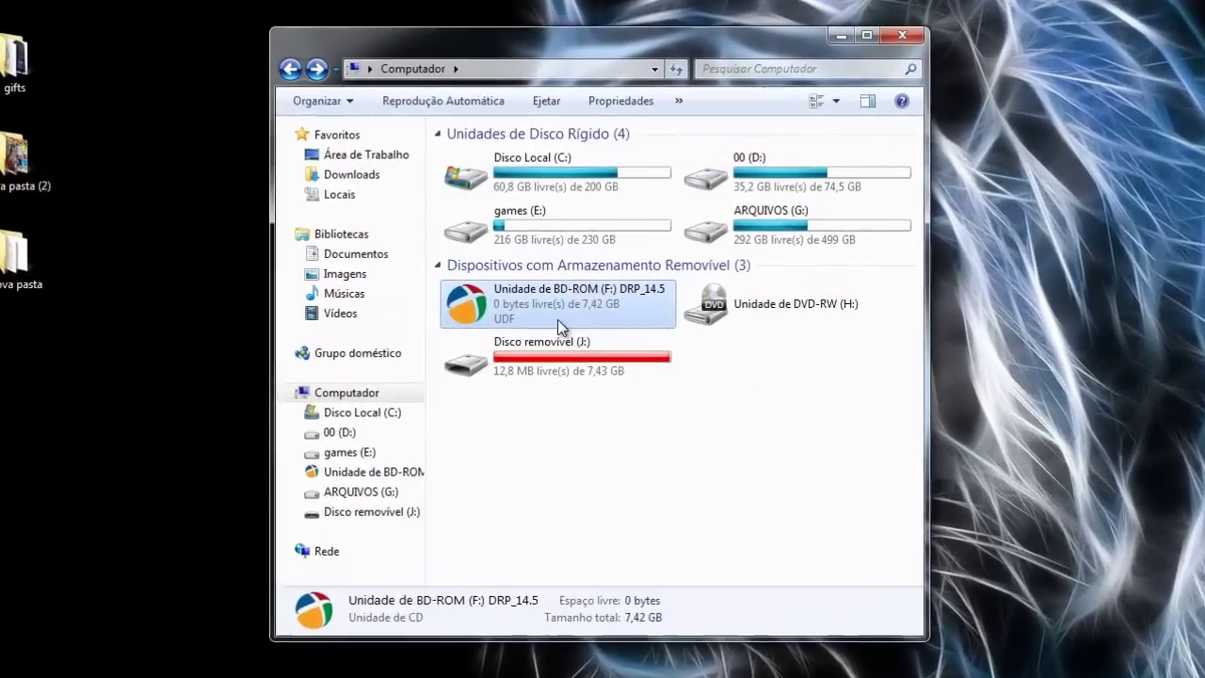
{"action": "right_click", "coordinate": [557, 319]}
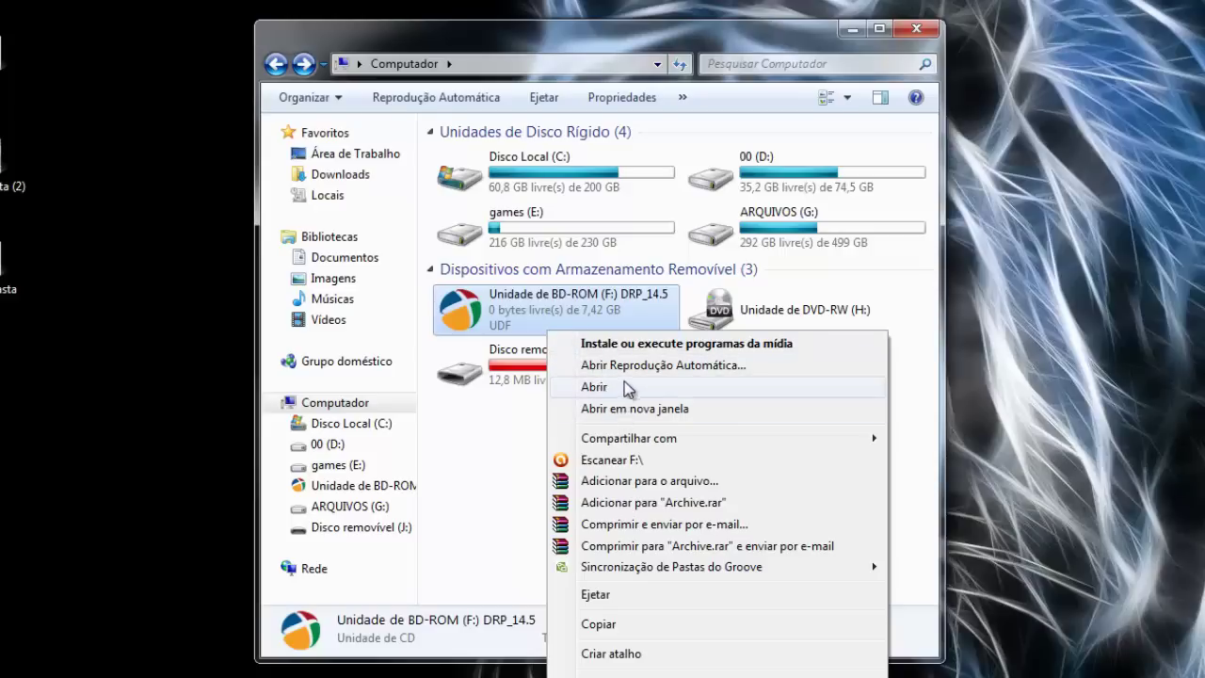
{"action": "left_click", "coordinate": [629, 385]}
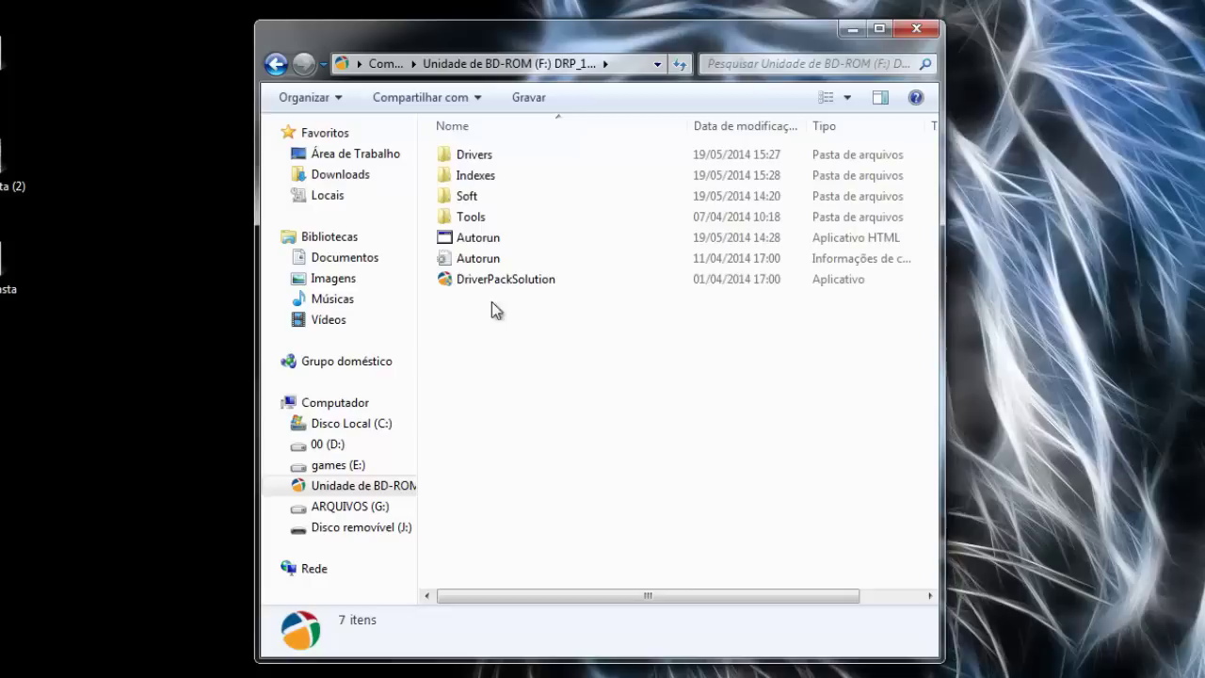
- Open the removable disk (J:) and eject the DRP_14.5 image from the virtual BD-ROM drive (F:)
{"action": "left_click", "coordinate": [367, 527]}
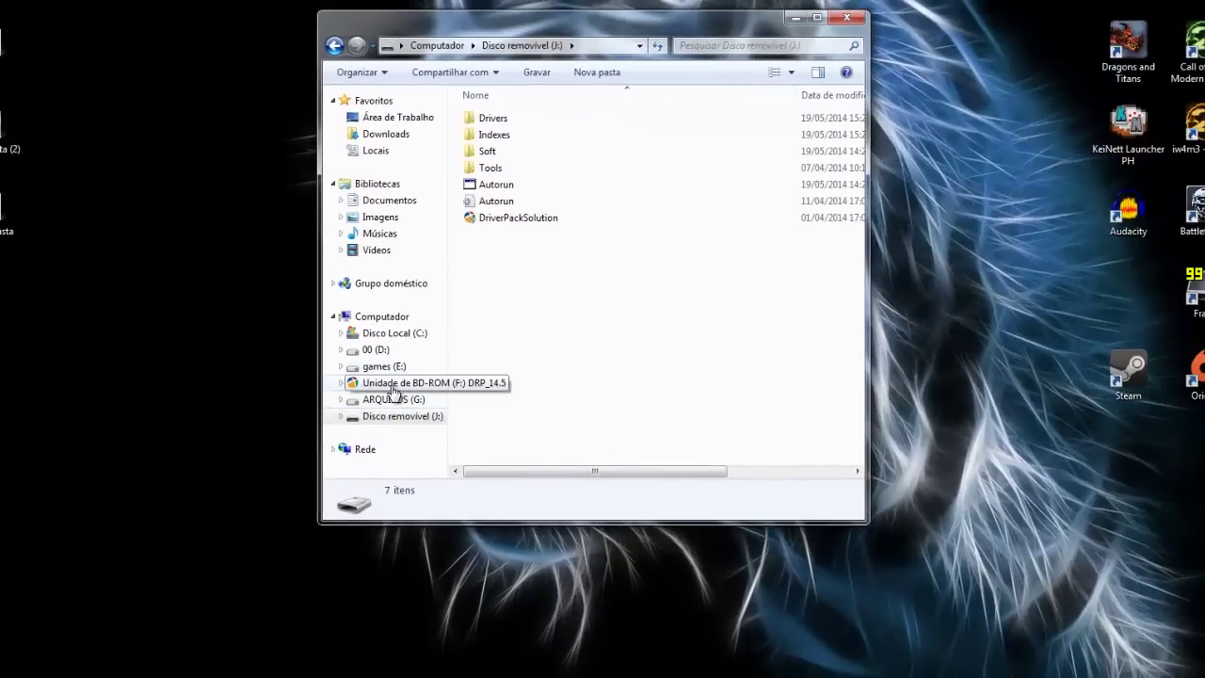
{"action": "right_click", "coordinate": [393, 387]}
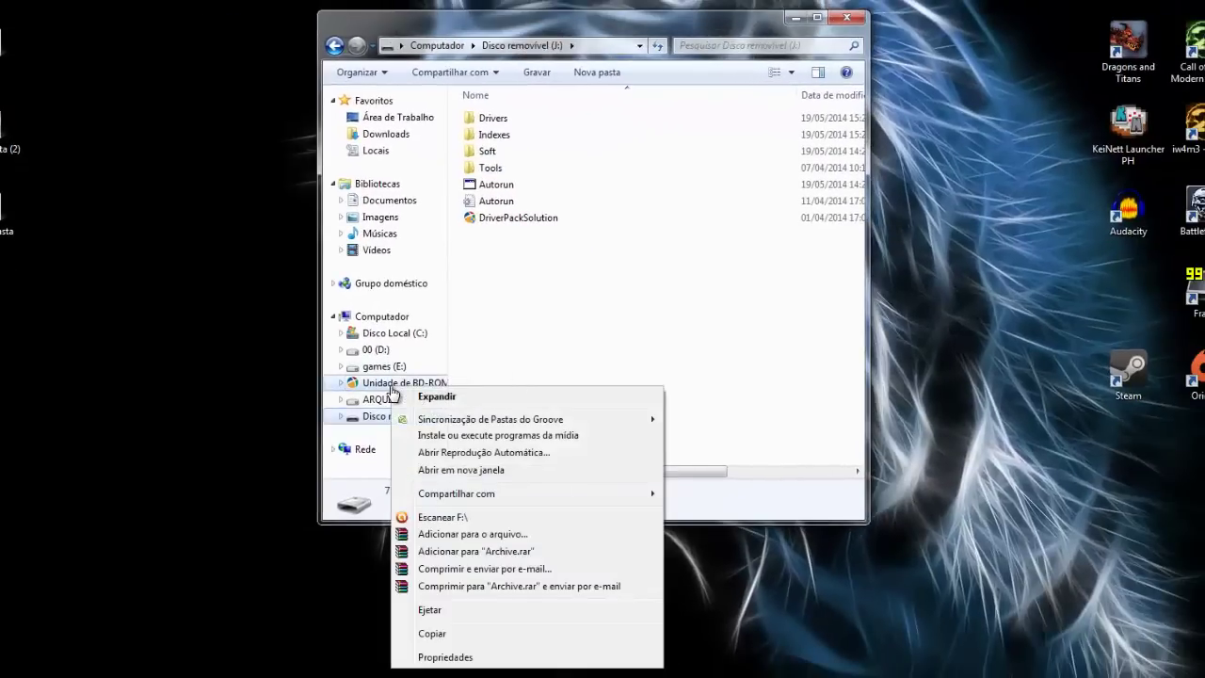
{"action": "left_click", "coordinate": [433, 613]}
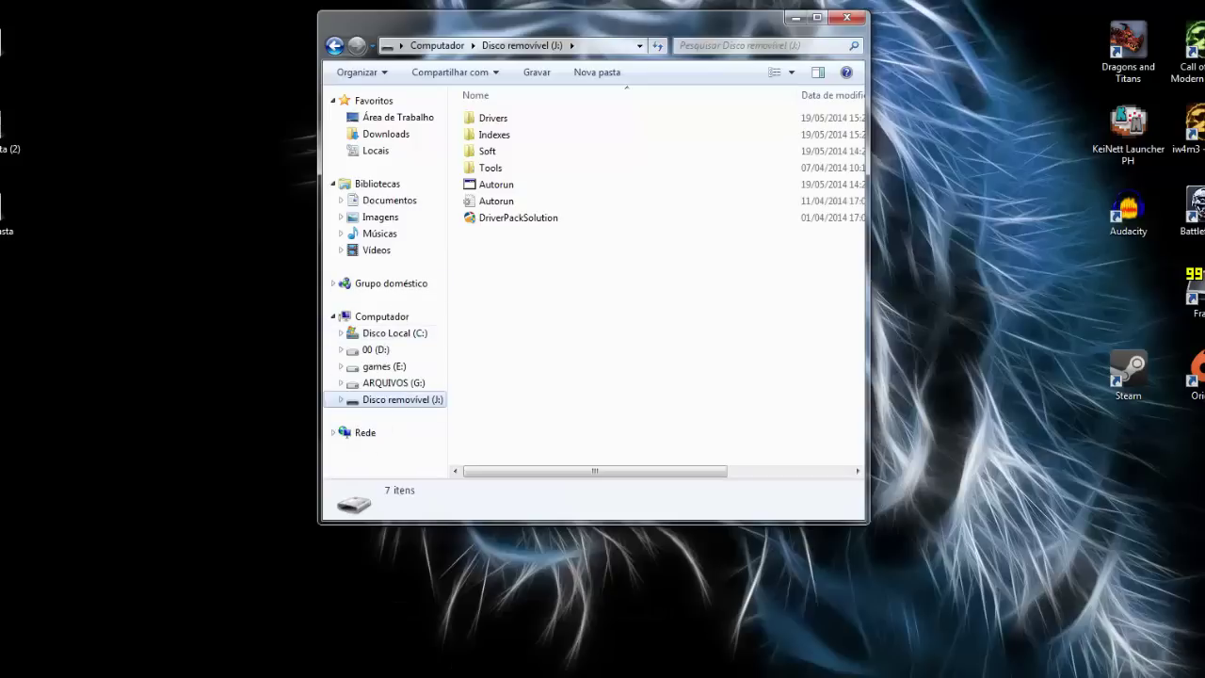
- Delete DRP_14.5.iso from both the recently used images and the image catalog, and close DAEMON Tools Lite
{"action": "left_click", "coordinate": [127, 187]}
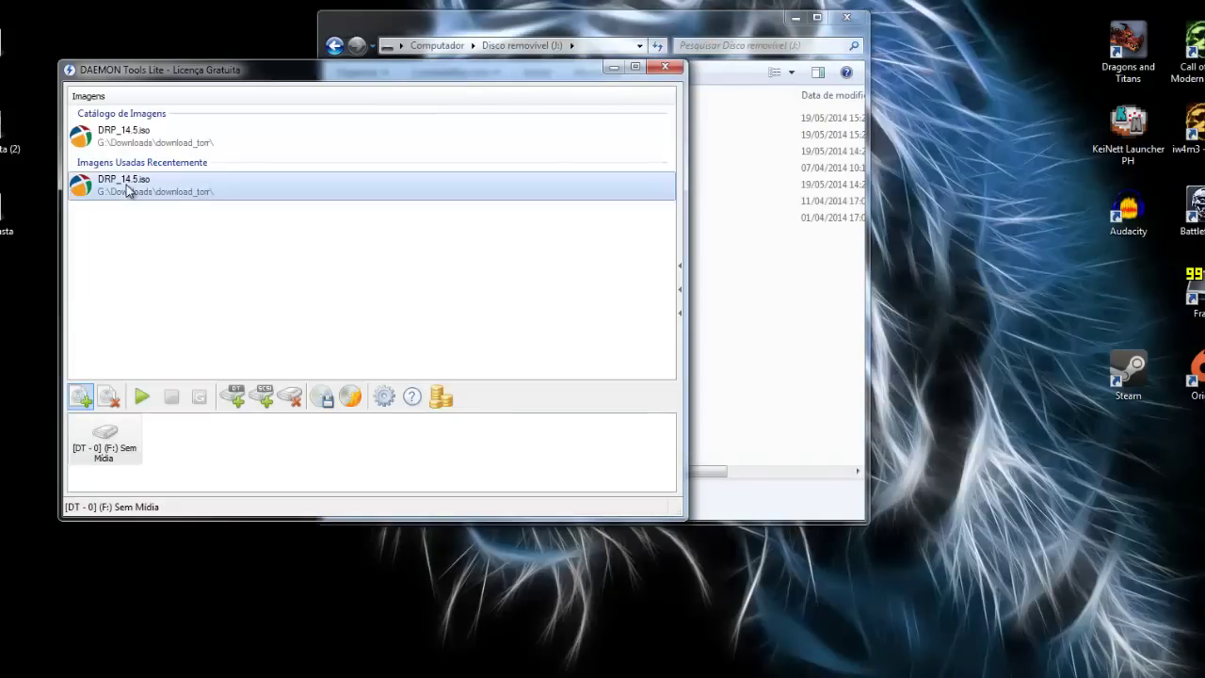
{"action": "left_click", "coordinate": [110, 397]}
{"action": "left_click", "coordinate": [417, 330]}
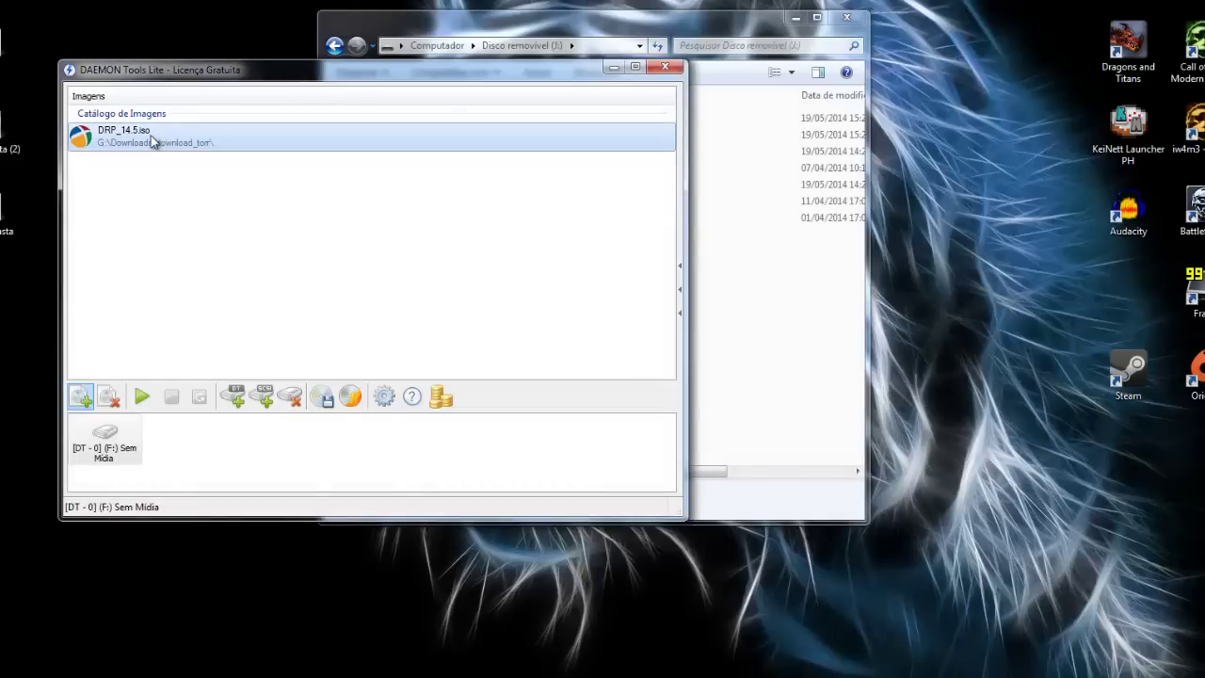
{"action": "left_click", "coordinate": [109, 397]}
{"action": "left_click", "coordinate": [414, 334]}
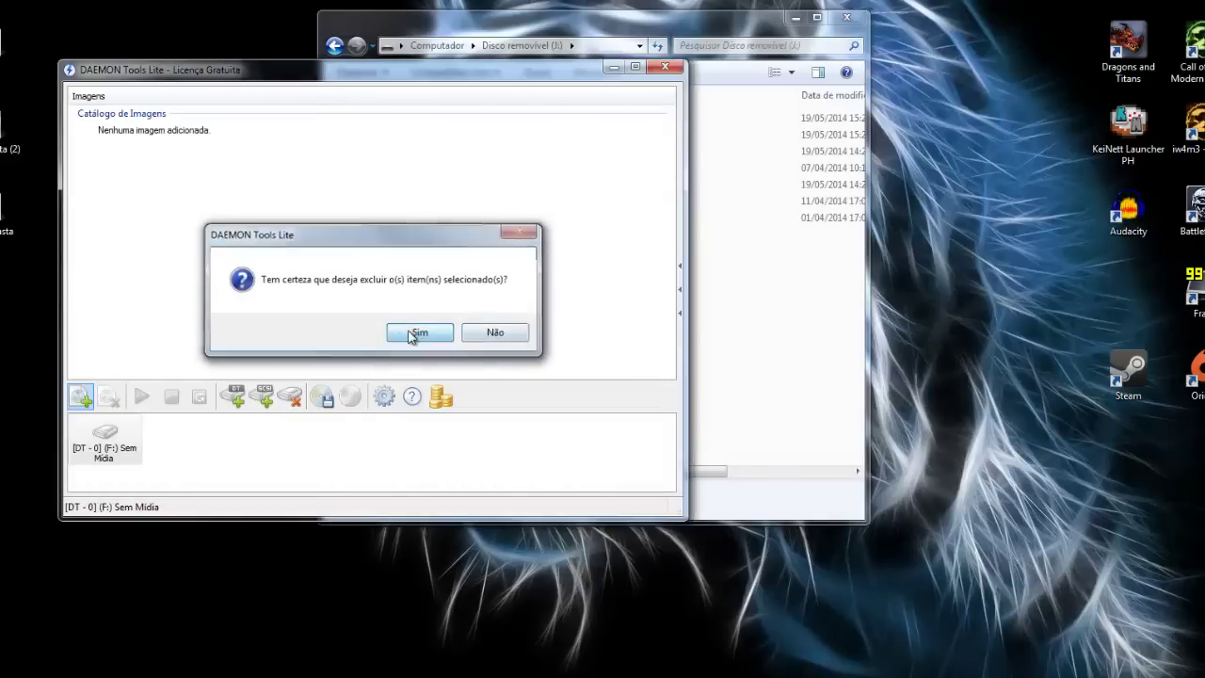
{"action": "left_click", "coordinate": [664, 67]}
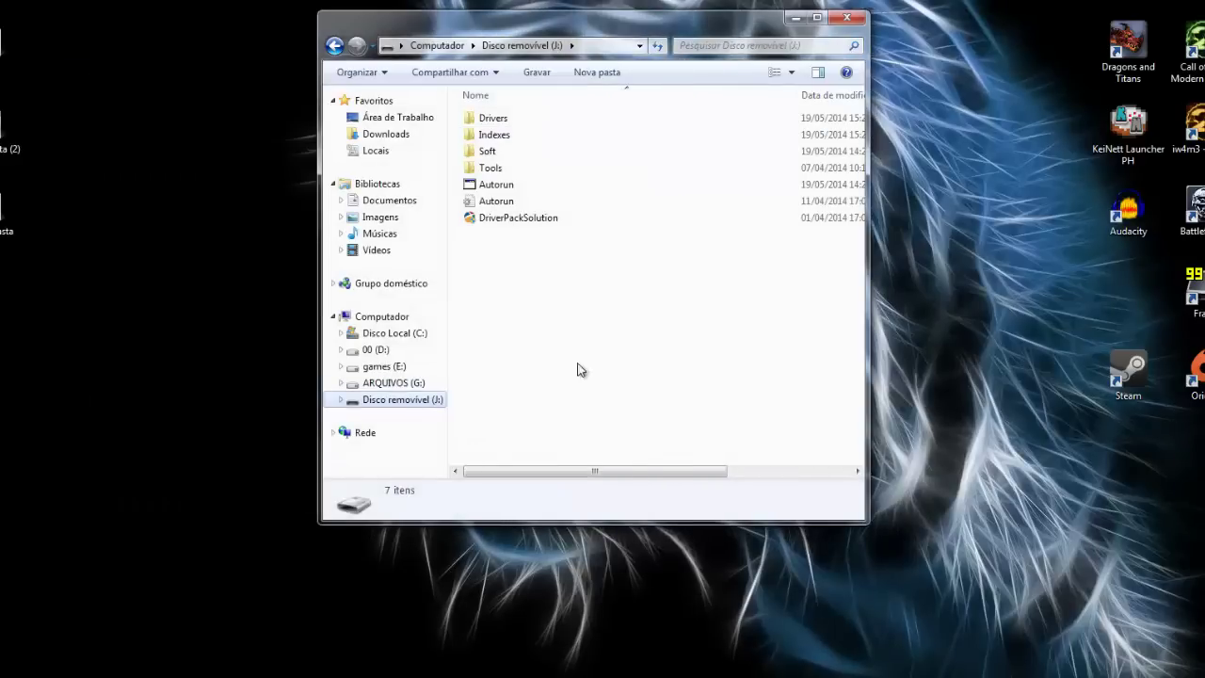
- Launch DriverPackSolution from the removable disk (J:) and show its list of drivers that can be updated
{"action": "left_click", "coordinate": [502, 319]}
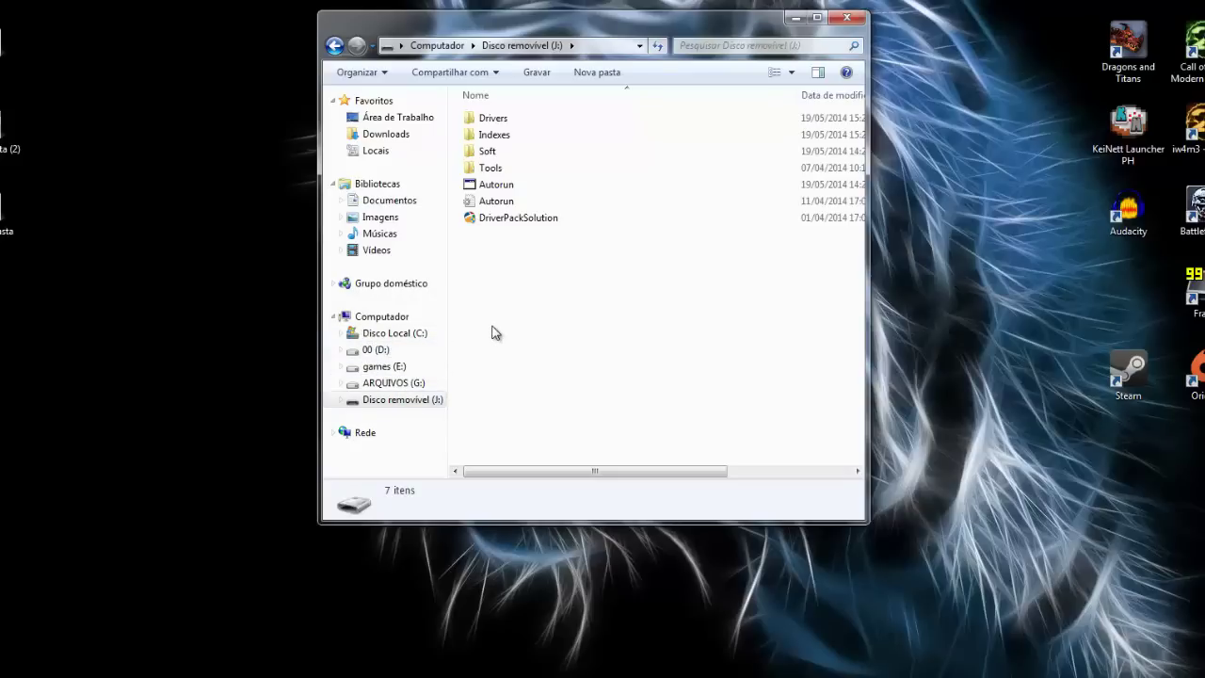
{"action": "double_click", "coordinate": [505, 219]}
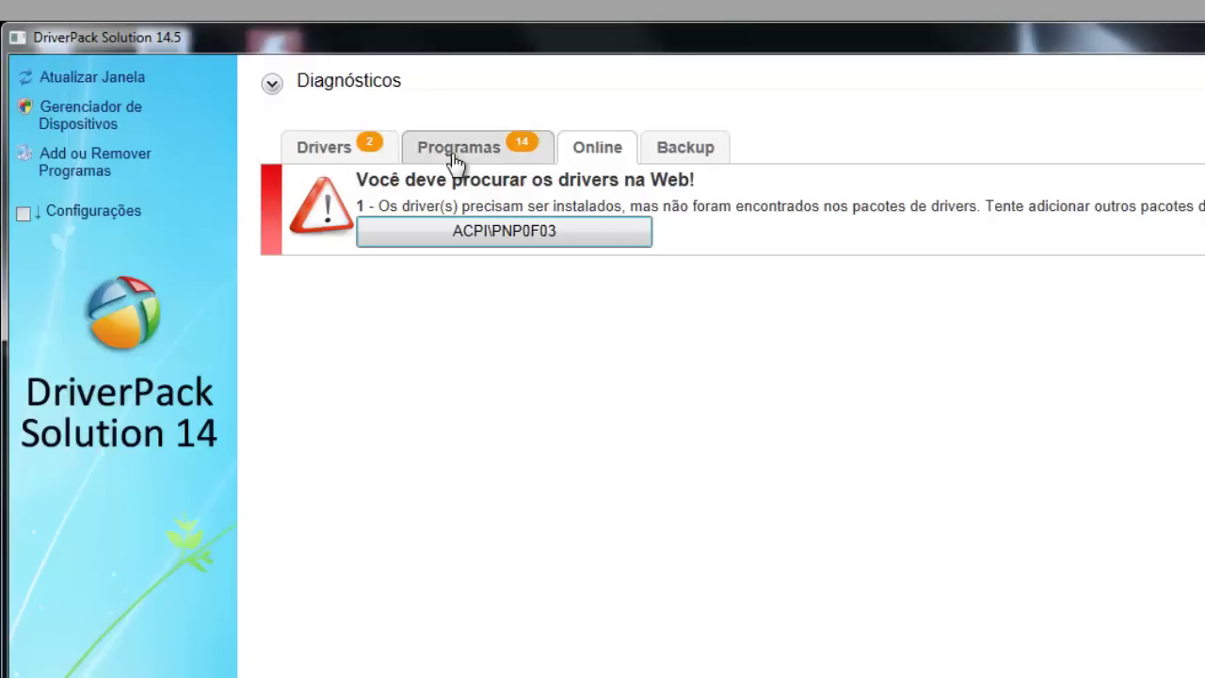
{"action": "left_click", "coordinate": [372, 148]}
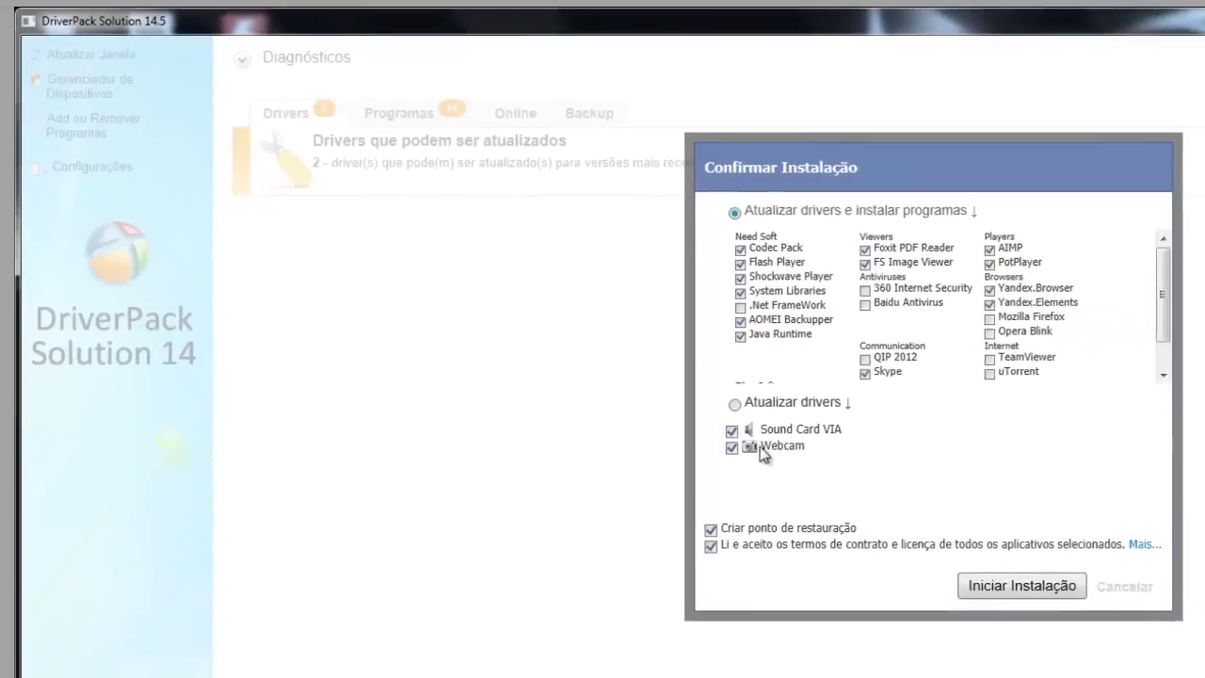
- Cancel the Confirmar Instalação dialog in DriverPack Solution
{"action": "left_click", "coordinate": [1124, 585]}
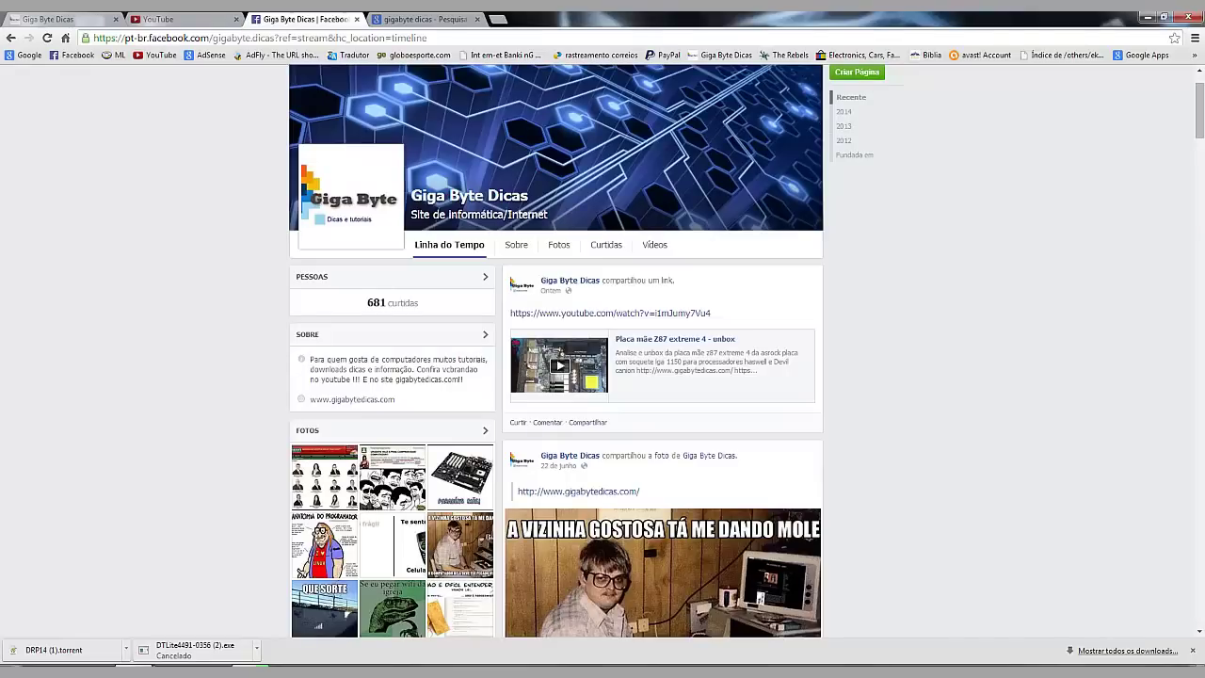
- Switch to Chrome and look through the Giga Byte Dicas website, its YouTube channel and the posts on its Facebook page
{"action": "left_click", "coordinate": [45, 16]}
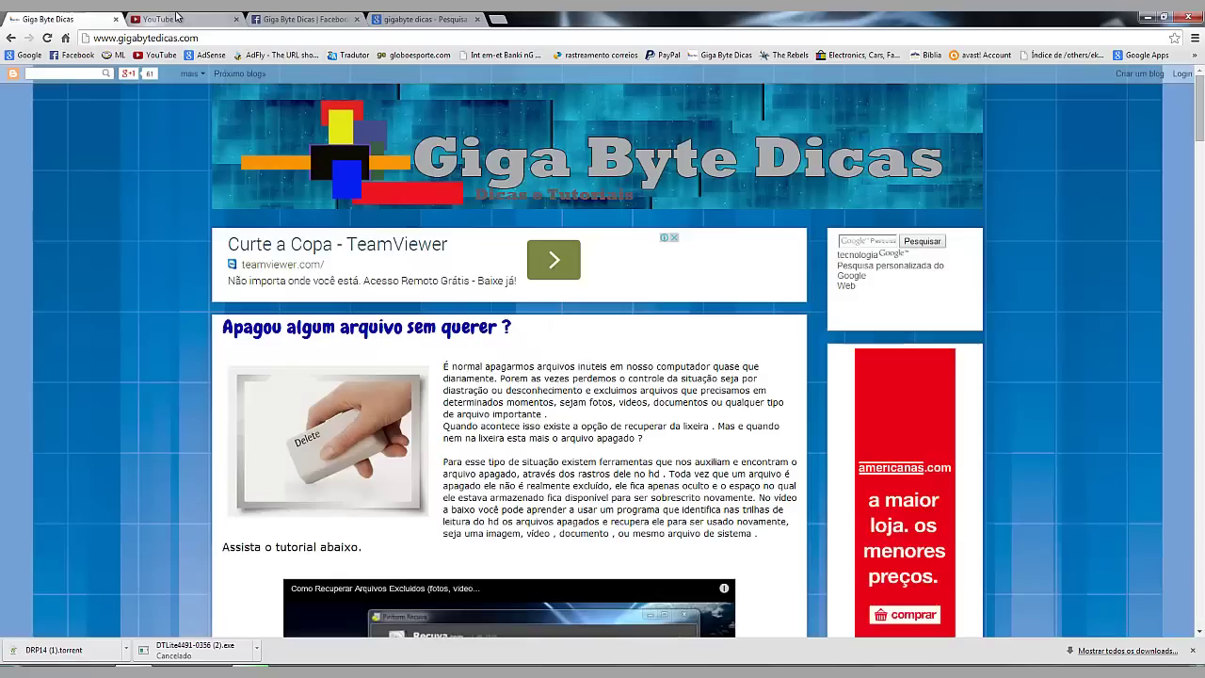
{"action": "left_click", "coordinate": [176, 18]}
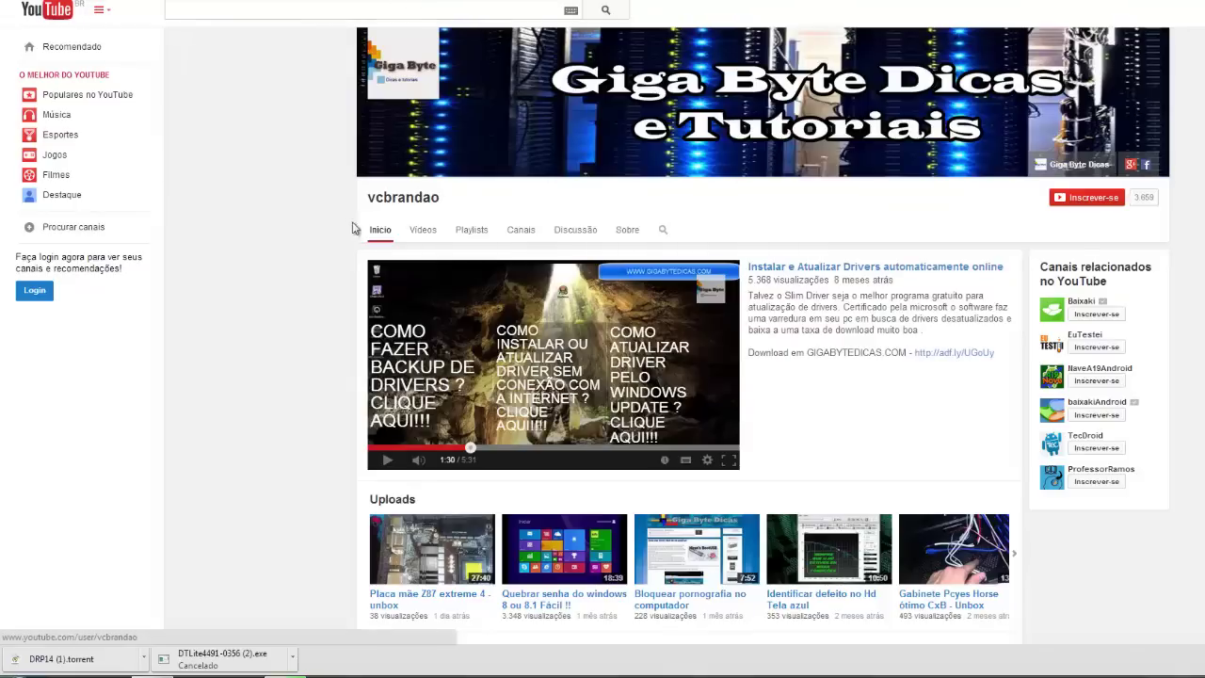
{"action": "key", "text": "ctrl+Tab"}
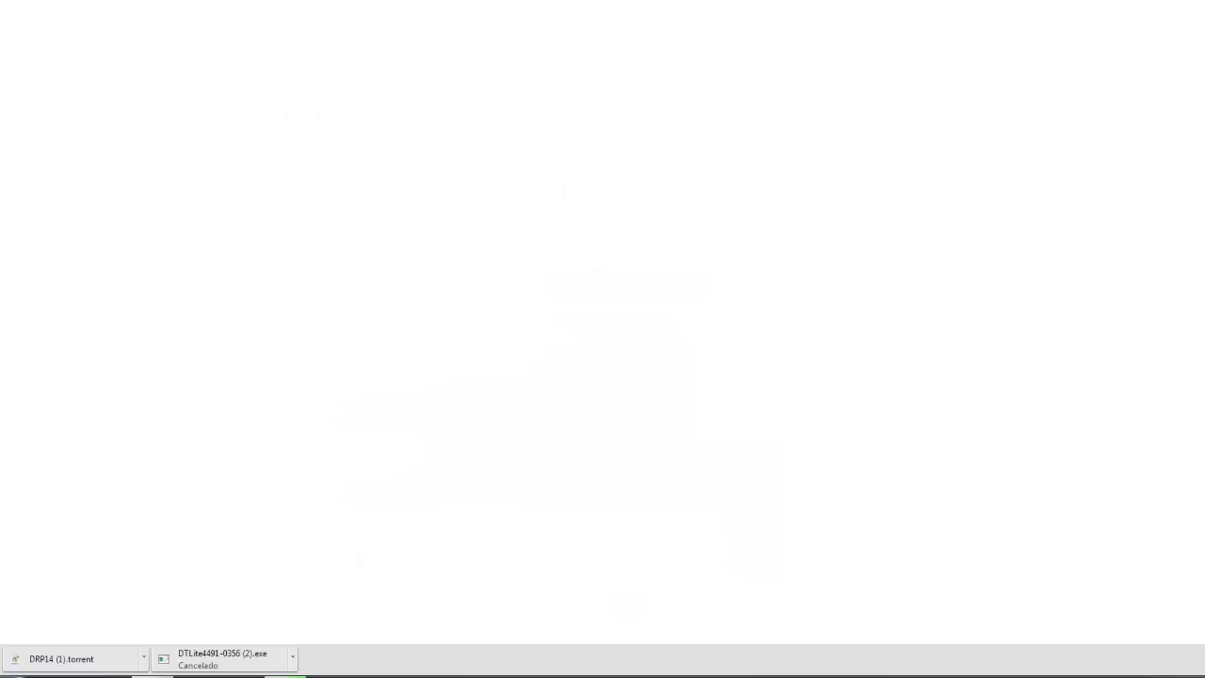
{"action": "scroll", "coordinate": [673, 291], "scroll_direction": "down", "scroll_amount": 10}
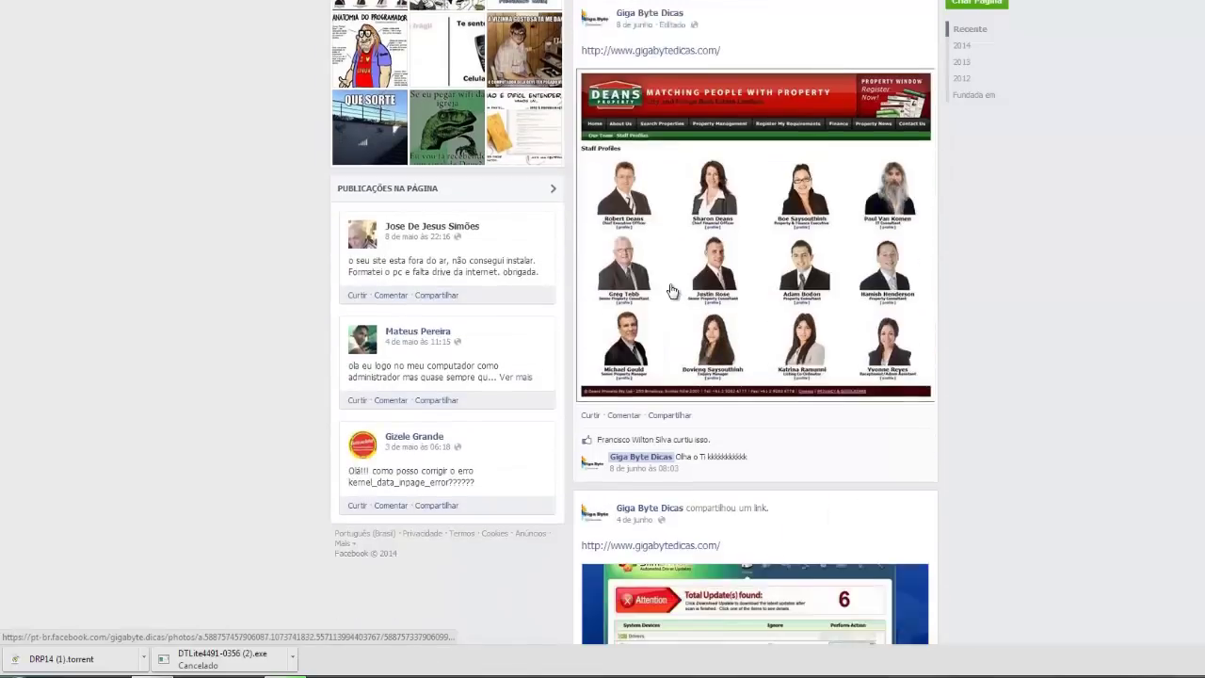
{"action": "scroll", "coordinate": [666, 283], "scroll_direction": "down", "scroll_amount": 2}
{"action": "scroll", "coordinate": [666, 282], "scroll_direction": "up", "scroll_amount": 4}
- Open Google in a new browser tab and search for "gigabyte dicas"
{"action": "key", "text": "ctrl+t"}
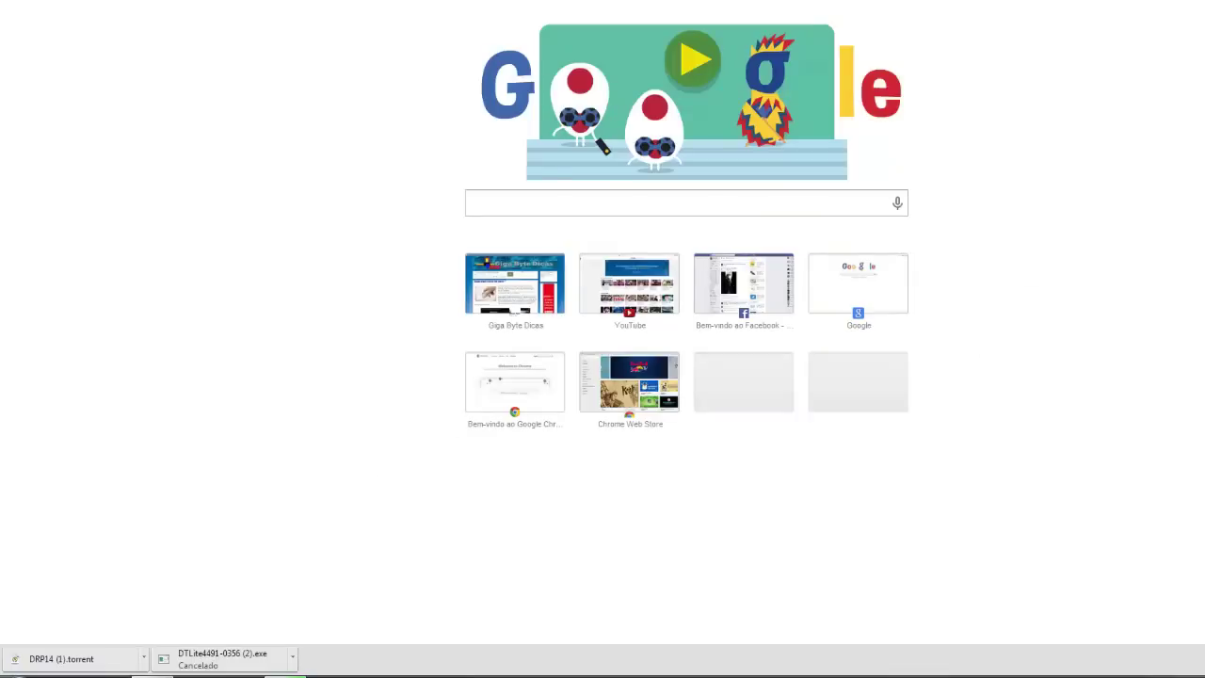
{"action": "left_click", "coordinate": [857, 284]}
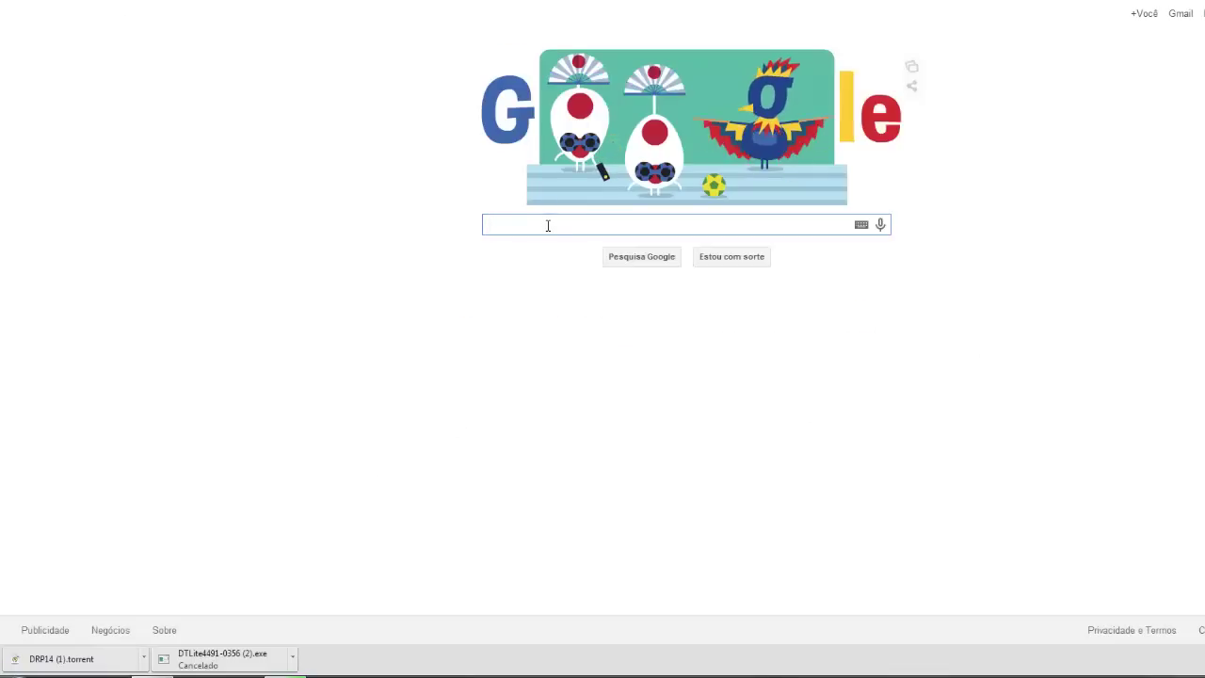
{"action": "type", "text": "gigabyte dicas"}
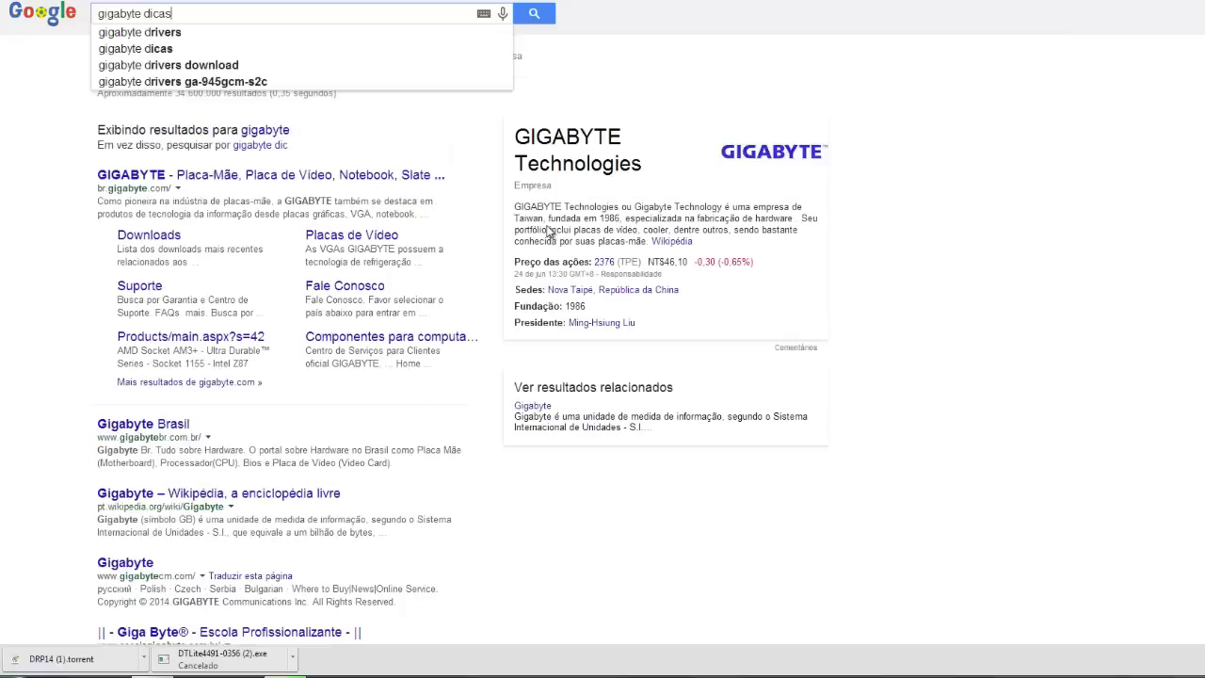
{"action": "key", "text": "Return"}
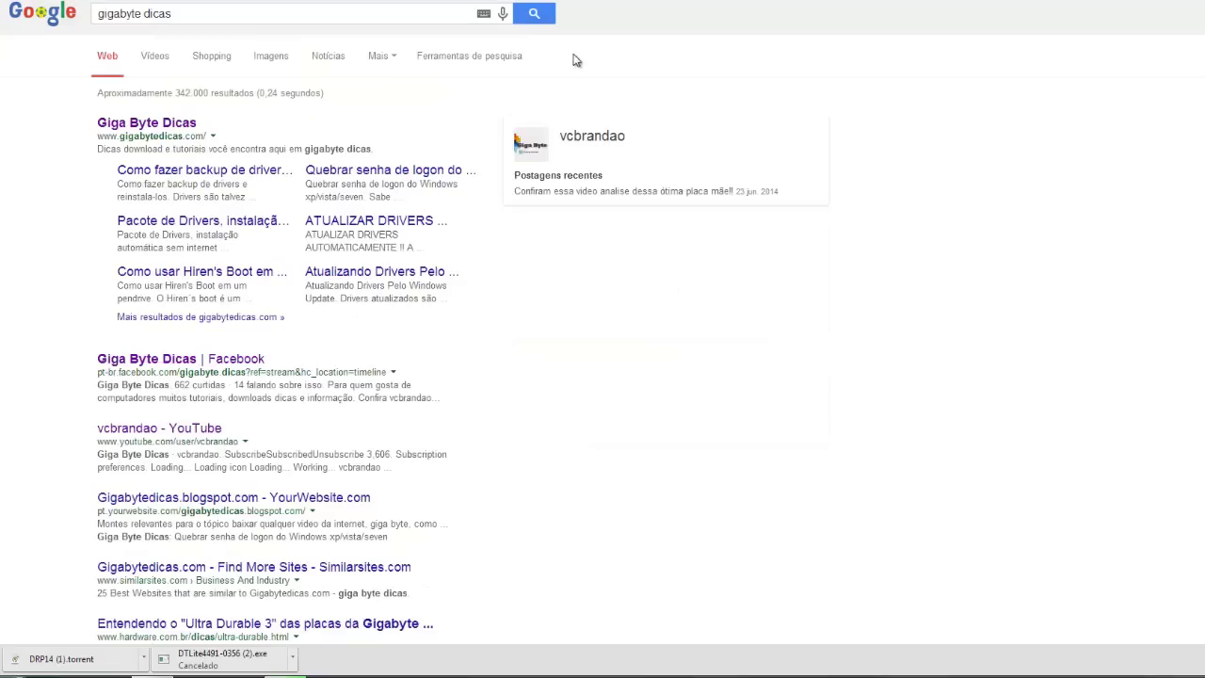